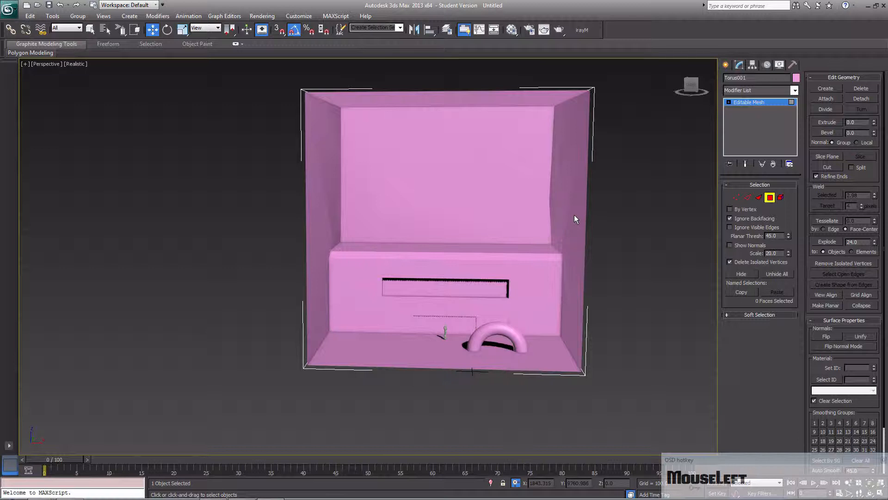
- Select all faces of the pink map mesh and convert it to an Editable Poly
middle_click_drag(380, 249, 368, 262)
middle_click_drag(543, 243, 541, 261, "alt")
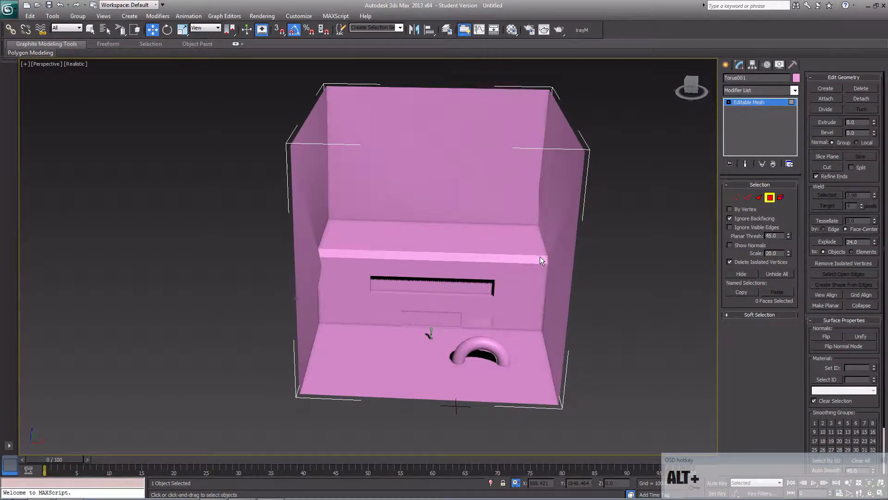
key("ctrl+a")
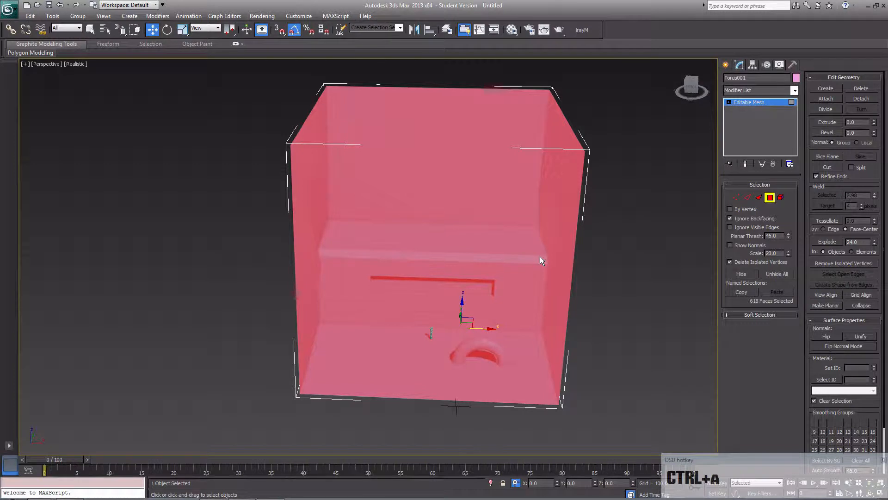
right_click(463, 234)
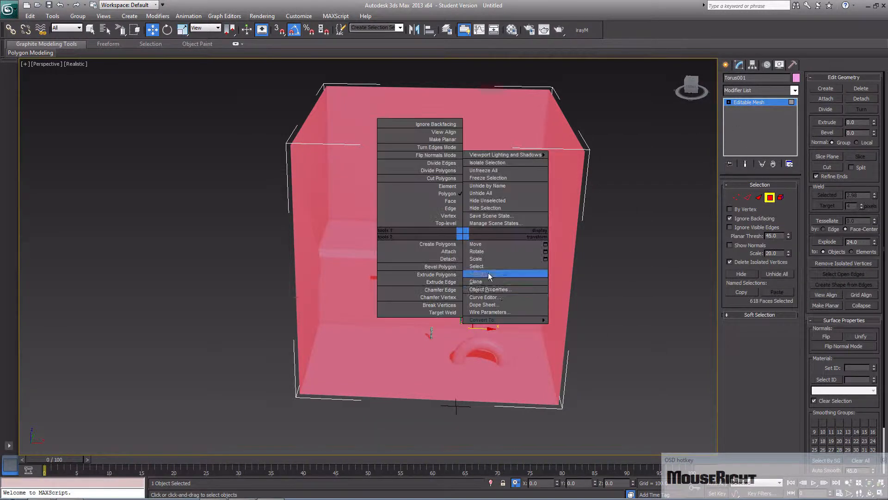
mouse_move(509, 323)
left_click(569, 327)
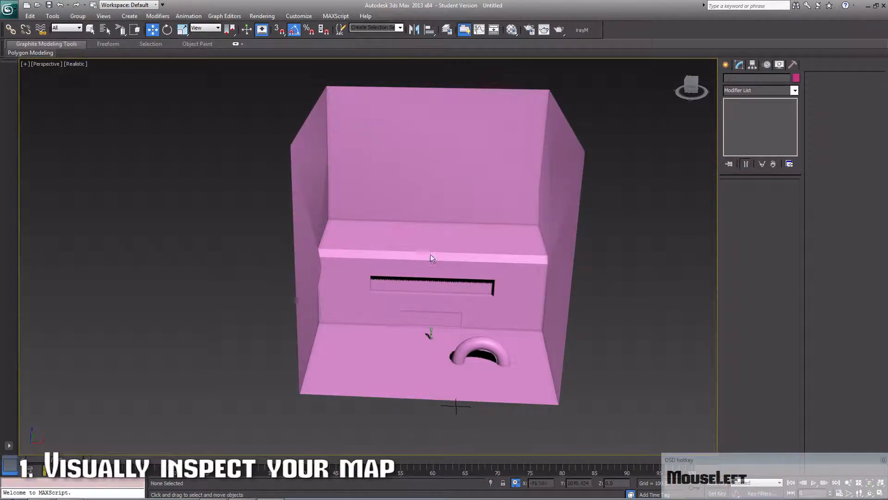
- Inspect the map from several angles and select all borders at Border level to look for open edges
middle_click_drag(325, 265, 553, 338, "alt")
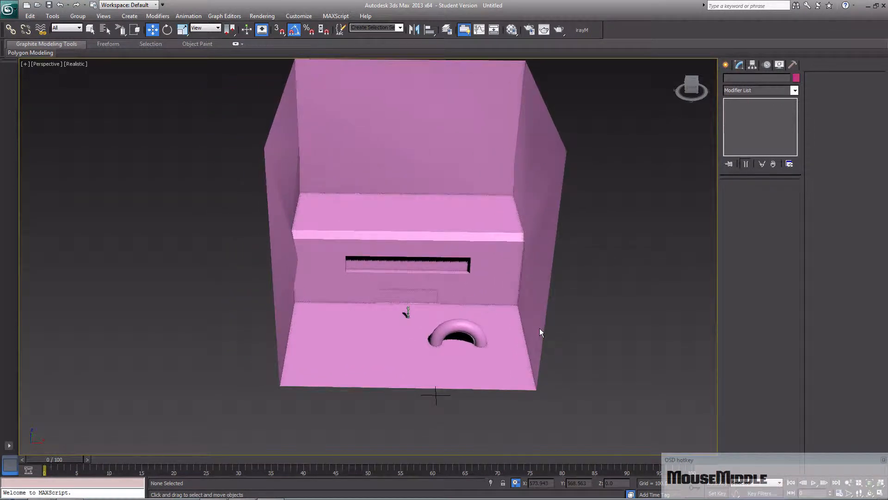
left_click(475, 284)
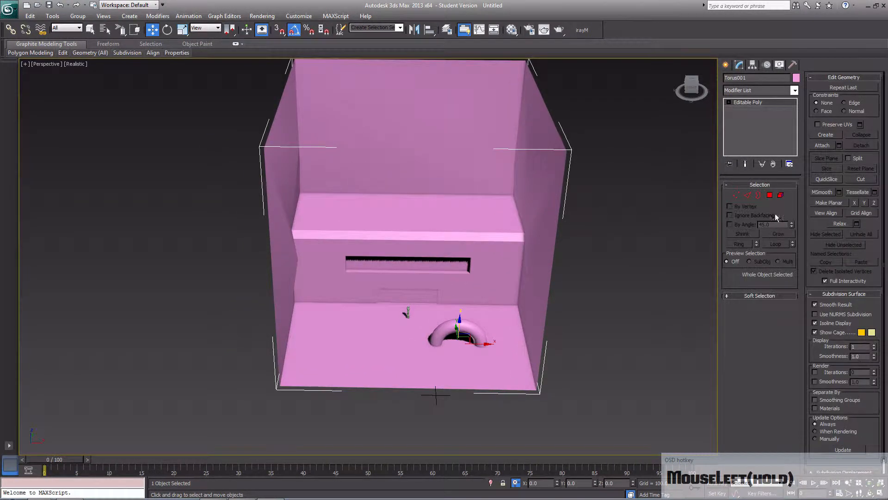
left_click(760, 196)
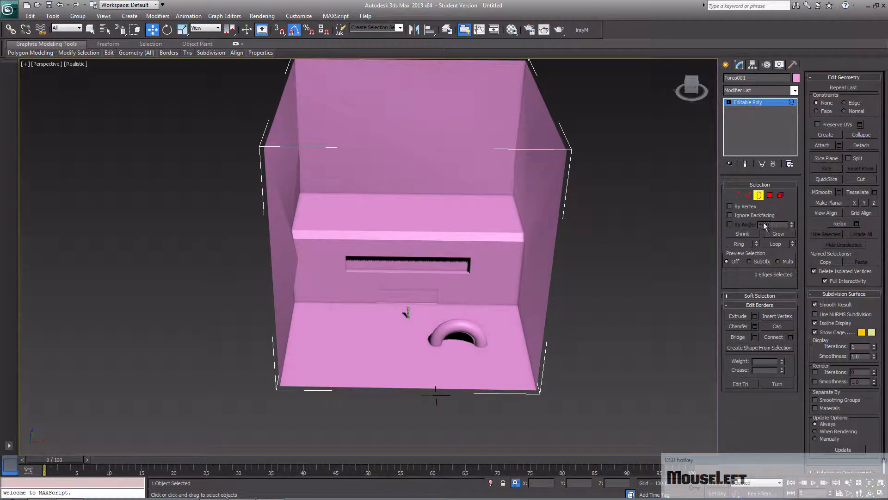
key("ctrl+a")
mouse_move(503, 331)
middle_mouse_down()
mouse_move(494, 416)
mouse_move(473, 356)
mouse_move(434, 342)
mouse_move(481, 347)
mouse_move(538, 338)
mouse_move(567, 321)
mouse_move(571, 330)
mouse_move(551, 347)
mouse_move(488, 357)
mouse_move(357, 335)
mouse_move(457, 339)
middle_mouse_up()
key("ctrl+s")
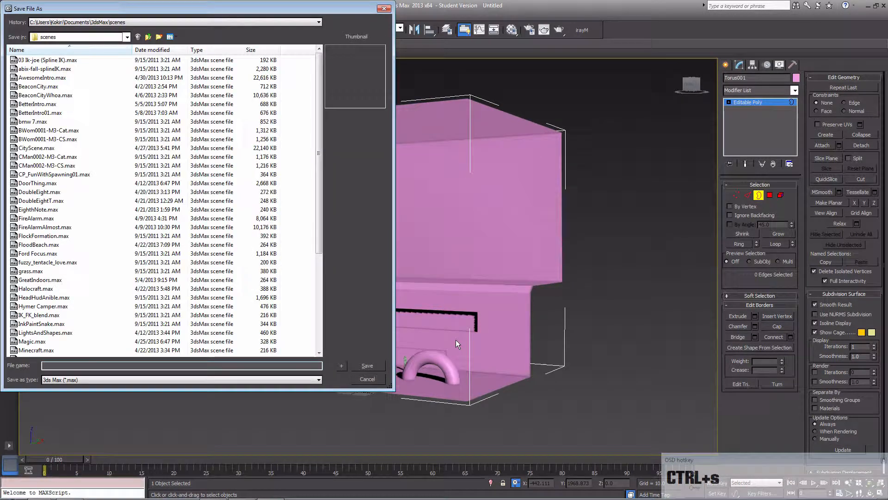
left_click(384, 9)
key("ctrl+a")
key("ctrl+a")
key("ctrl+a")
key("ctrl+a")
key("ctrl+a")
key("ctrl+a")
middle_click_drag(596, 333, 604, 338)
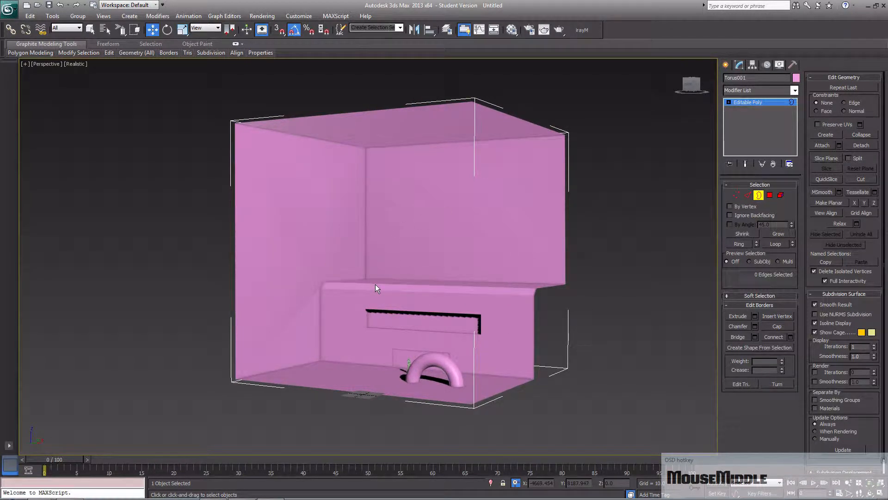
middle_click_drag(421, 318, 381, 388)
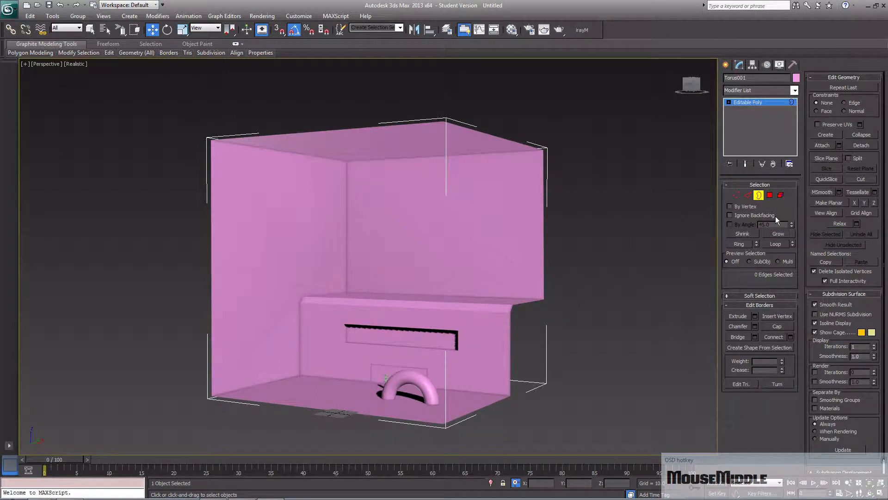
- Convert the map back to an Editable Mesh and select all of its polygons
right_click(409, 280)
mouse_move(447, 363)
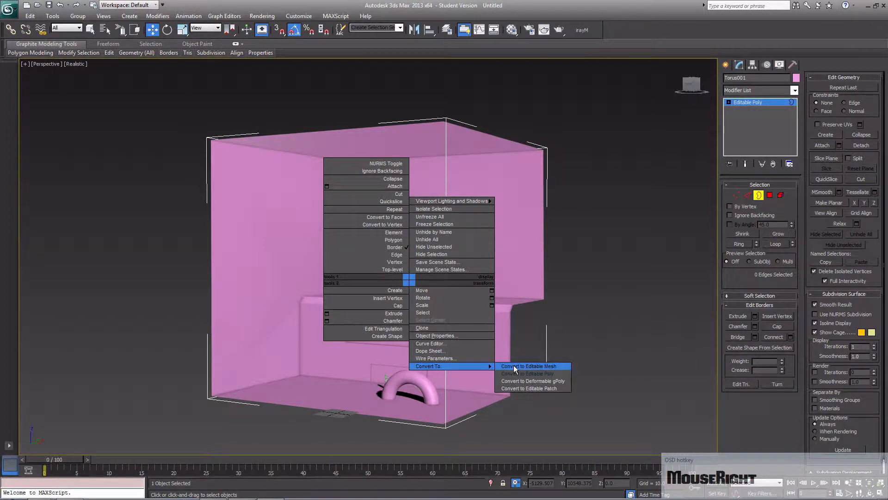
left_click(513, 366)
left_click(770, 197)
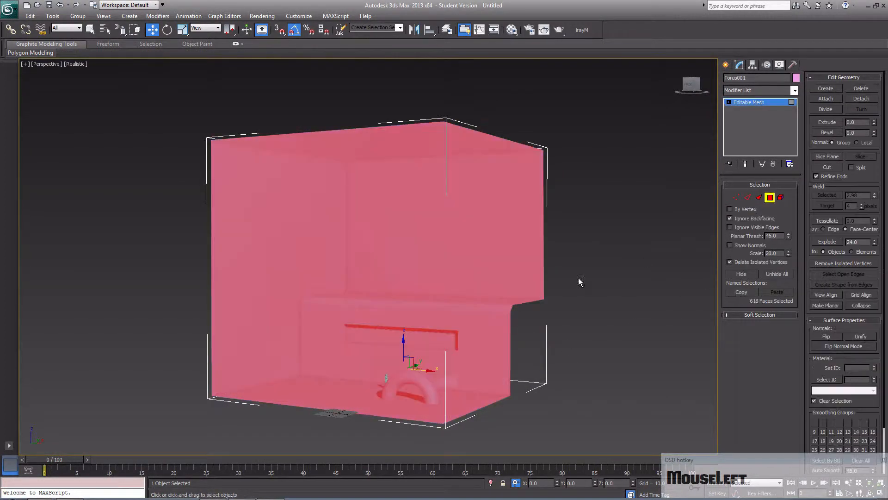
key("ctrl+a")
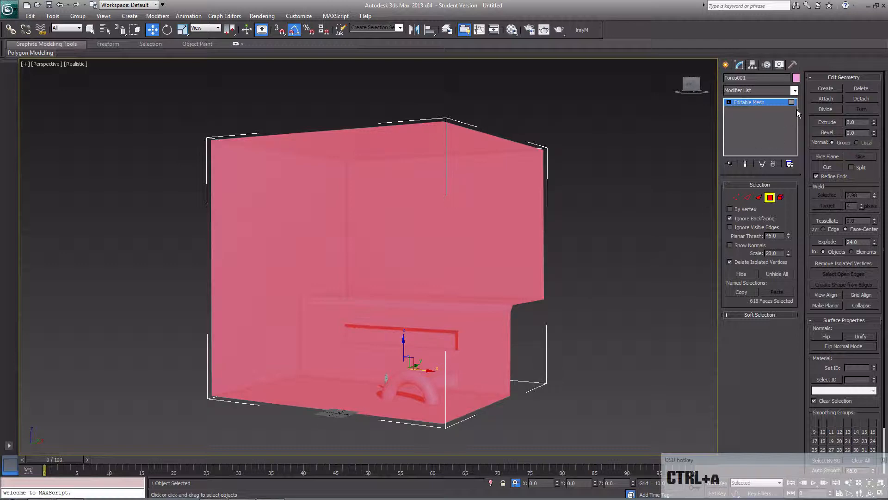
- Apply an STL Check modifier to the selected polygons and enable the check for every error type
left_click(795, 90)
left_click_drag(796, 115, 760, 298)
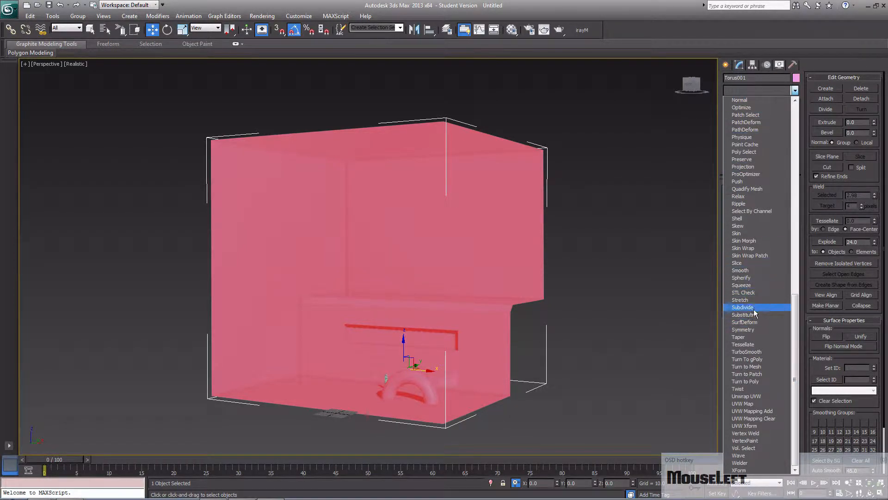
left_click(744, 292)
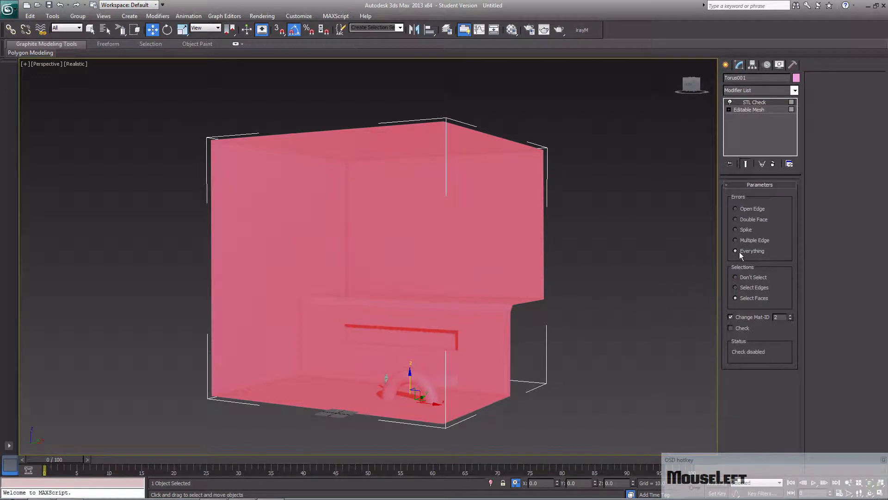
left_click(738, 330)
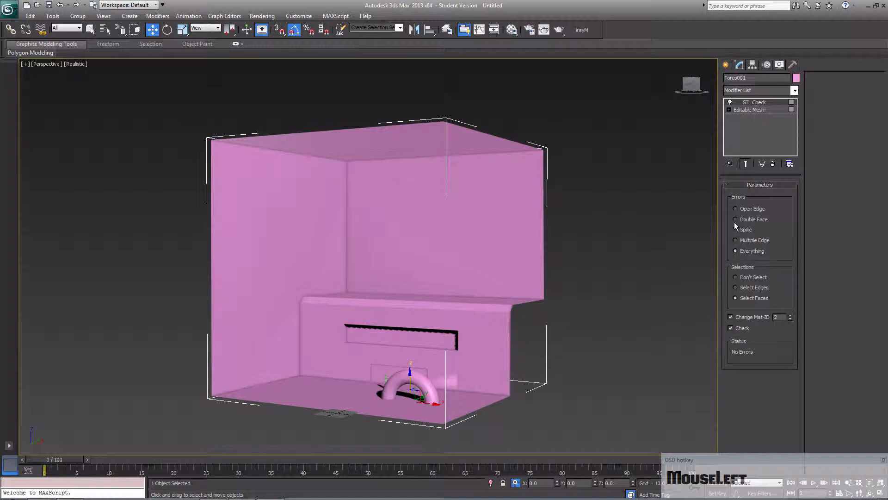
- Clear the face selection at Editable Mesh level and create an extra triangular polygon between the back wall's interior vertex, its side edge and its upper corner
left_click(633, 274)
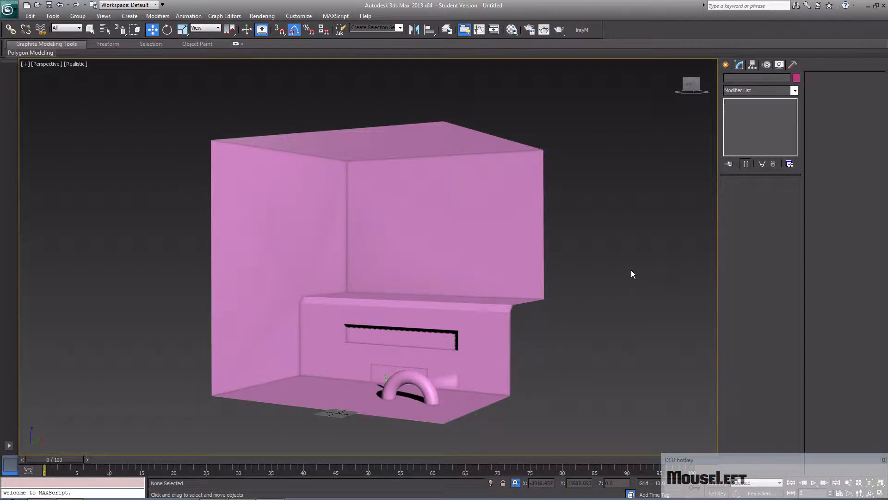
left_click(526, 241)
left_click(760, 109)
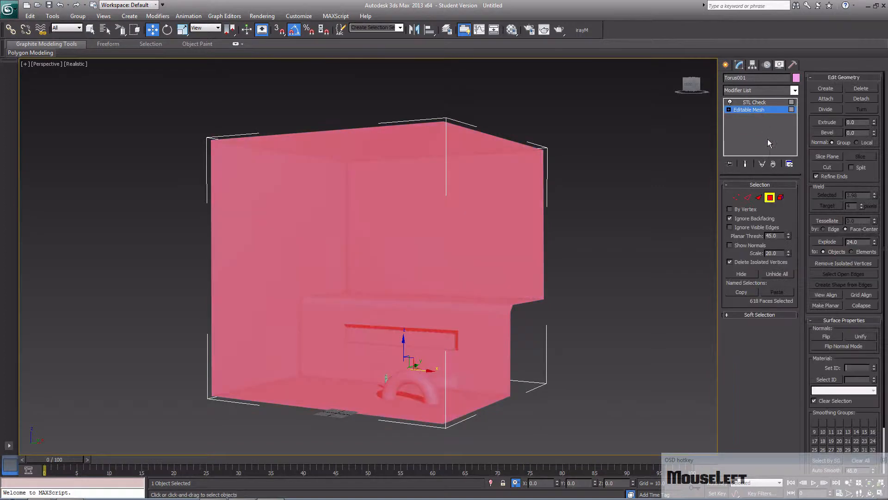
left_click(624, 276)
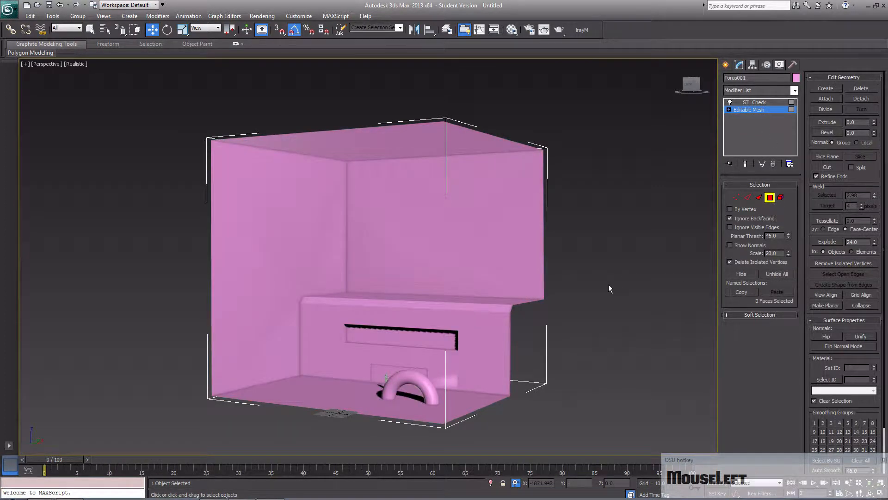
left_click(825, 89)
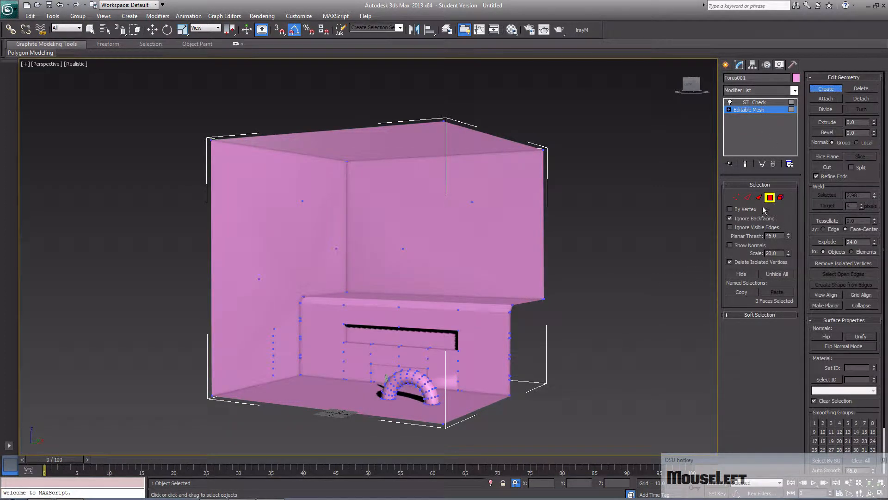
middle_click_drag(404, 314, 412, 337)
scroll(421, 338, "up", 4)
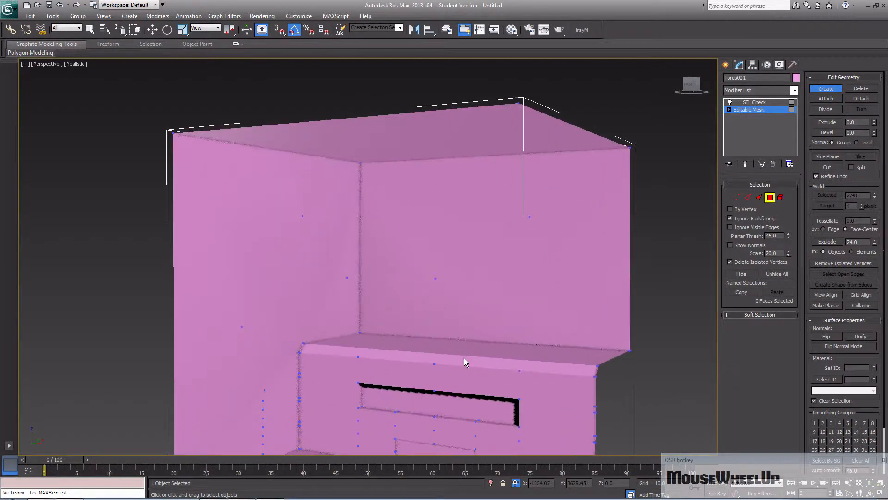
middle_click_drag(465, 358, 491, 360, "alt")
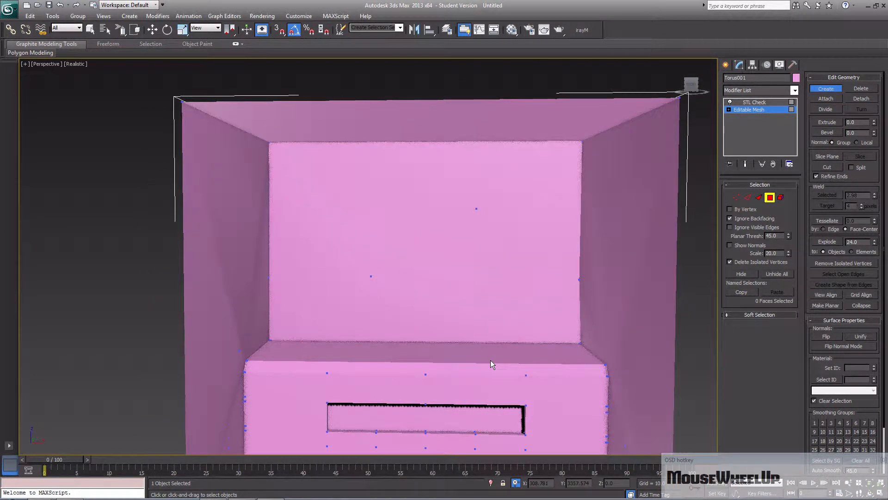
left_click(481, 207)
left_click(590, 280)
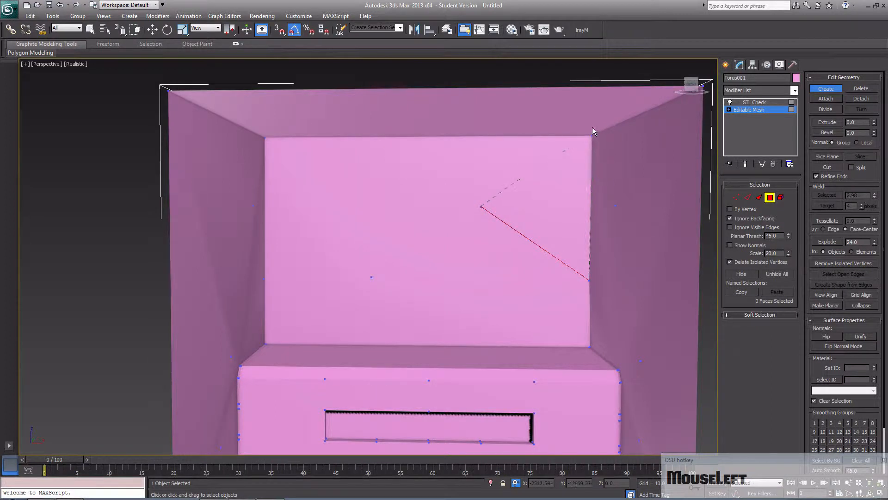
left_click_drag(593, 135, 538, 226)
middle_click_drag(551, 248, 580, 259, "alt")
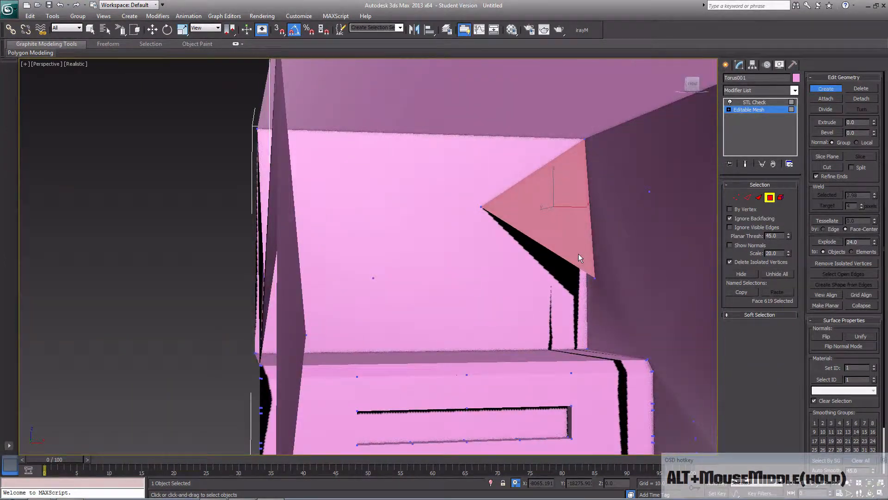
- Select all faces, run STL Check with errors set to Everything, and examine the faces it flags around the extra triangle
key("ctrl+a")
left_click(768, 104)
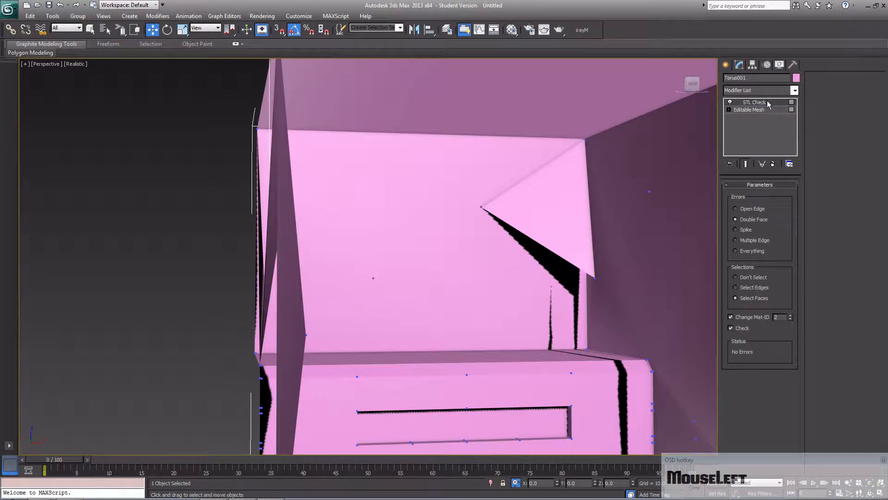
left_click(735, 251)
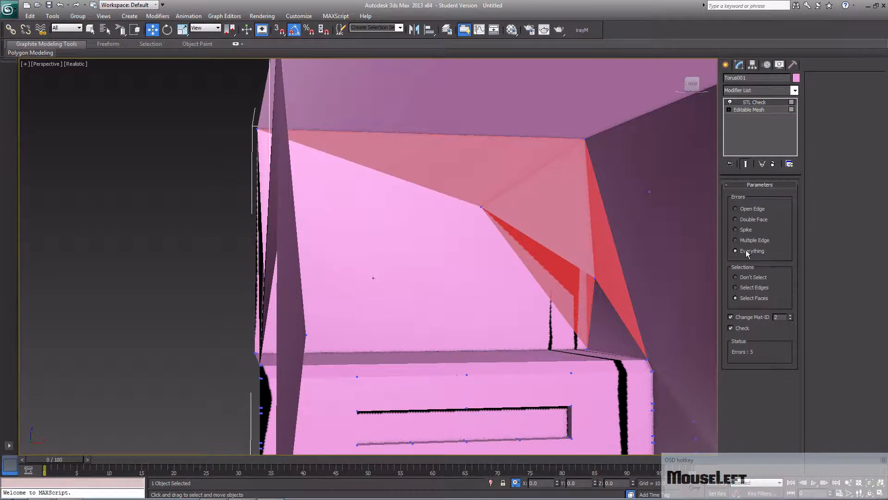
middle_click_drag(546, 277, 494, 284)
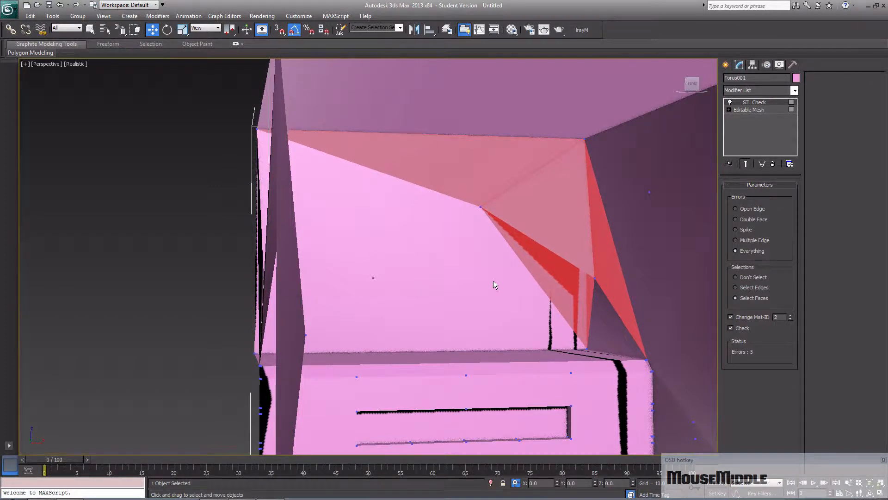
scroll(494, 284, "down", 1)
key("z")
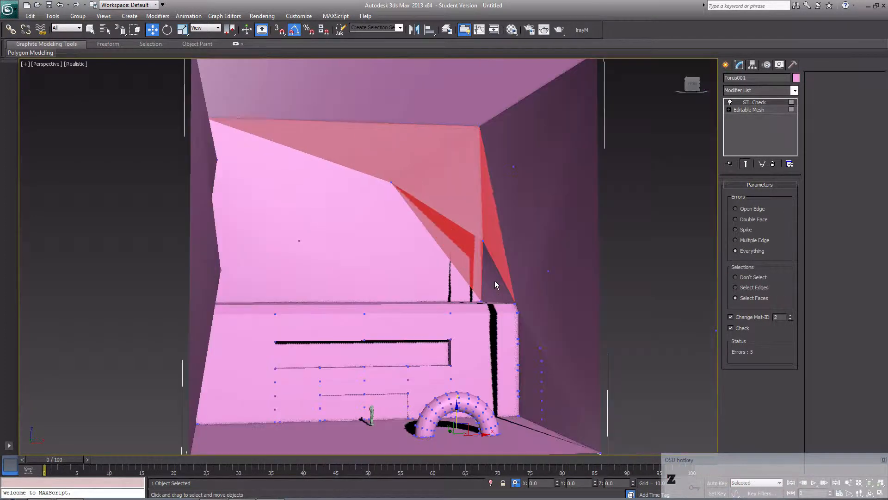
middle_click_drag(495, 265, 476, 292)
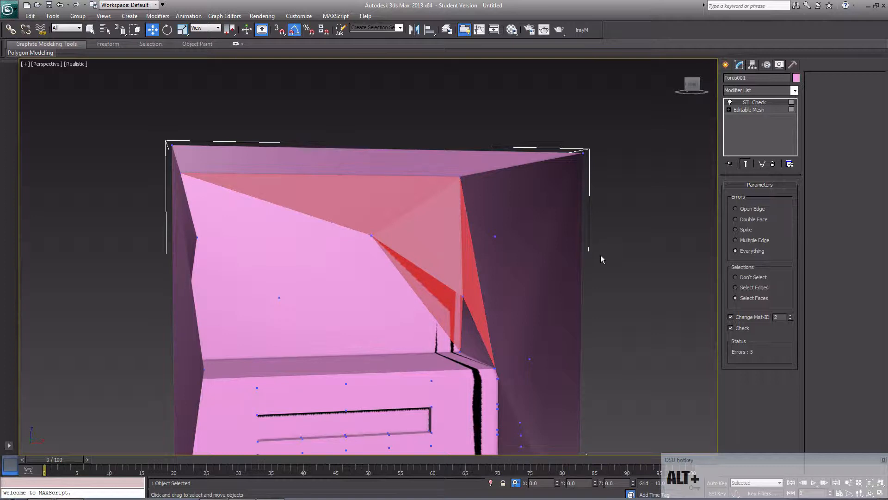
middle_click_drag(601, 259, 528, 273, "alt")
left_click(596, 279)
left_click(437, 271)
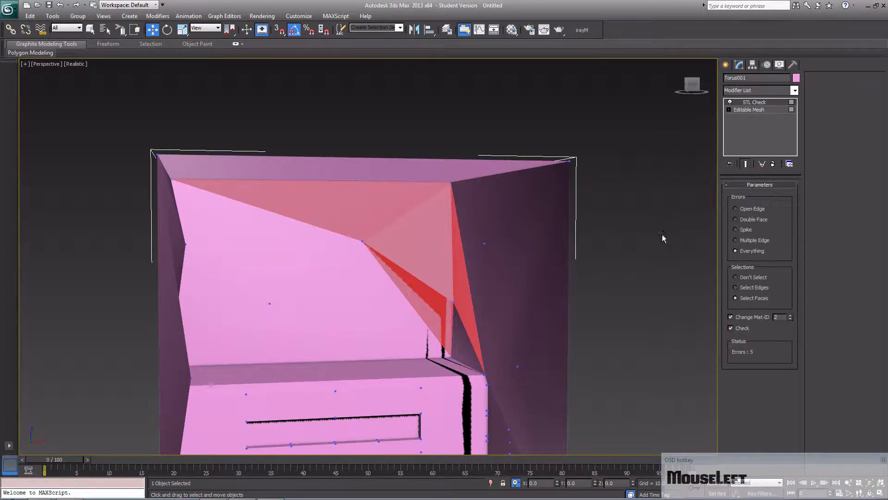
- Return to the Editable Mesh polygons and delete the extra triangular face on the back wall
left_click(781, 111)
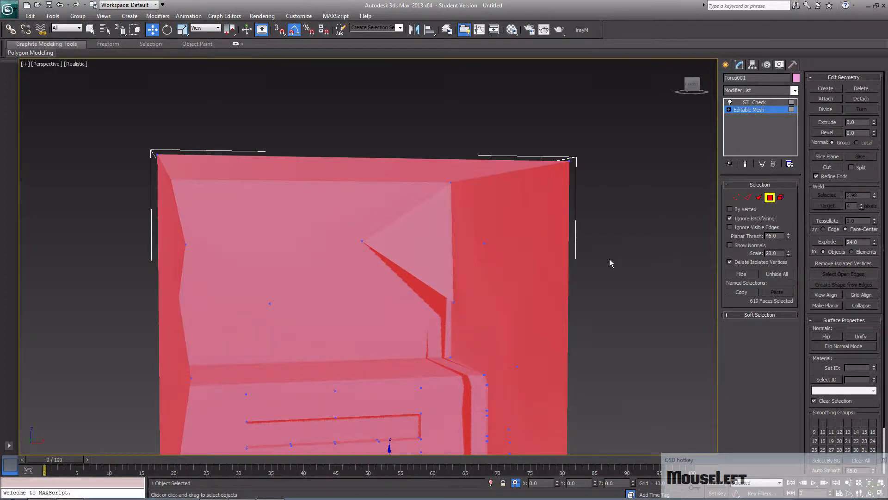
left_click(610, 260)
left_click(421, 273)
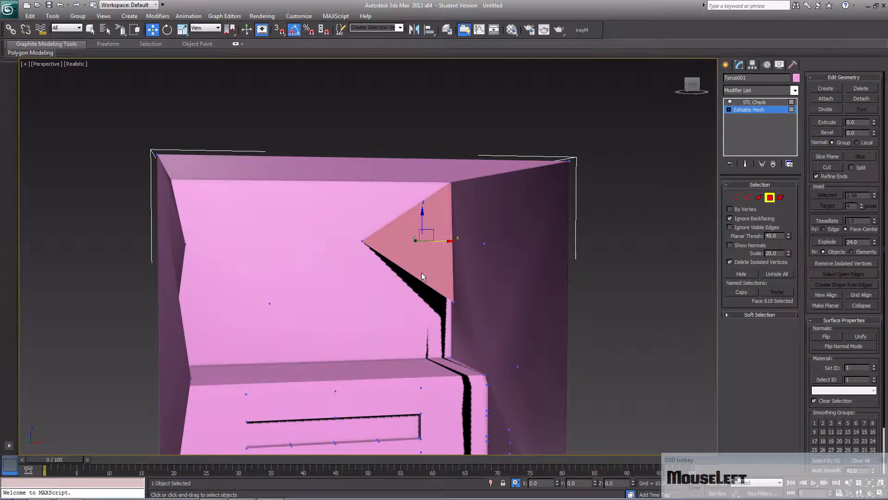
key("Delete")
- Recheck all faces of the map with STL Check and display the mesh in wireframe to inspect its edges
middle_click_drag(573, 266, 569, 266)
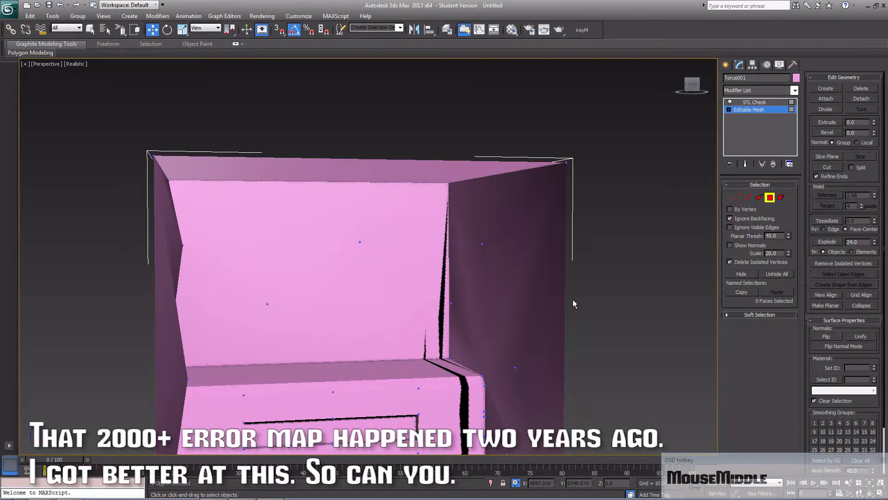
key("ctrl+a")
left_click(766, 103)
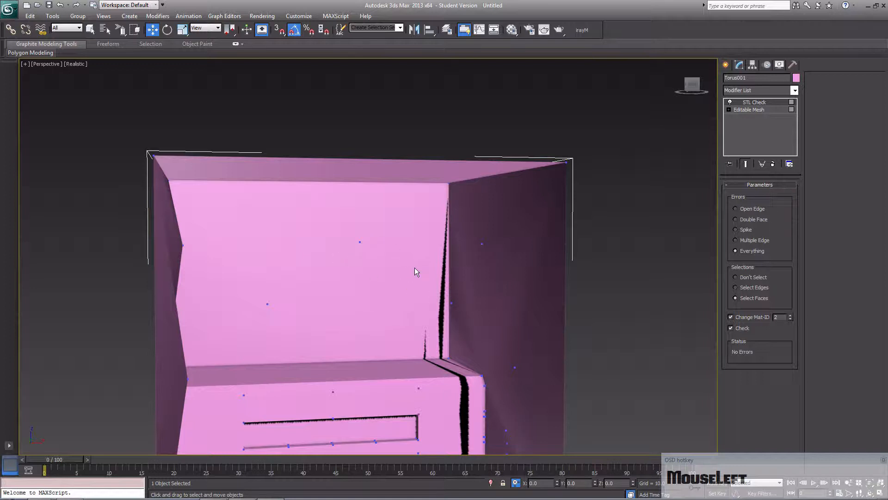
middle_click_drag(415, 269, 406, 295)
key("F3")
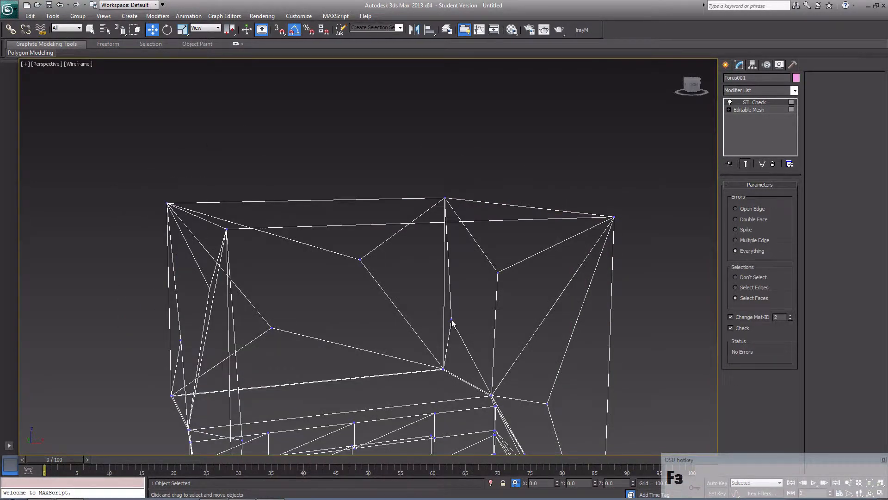
- Examine the map's wireframe edges around the interior vertices and upper corners of the back and side walls
scroll(451, 327, "up", 5)
middle_click_drag(448, 328, 327, 283)
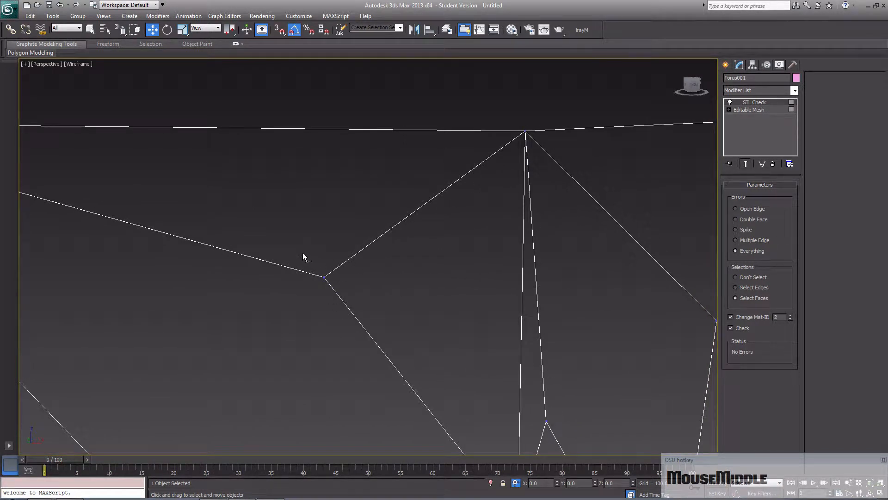
left_click(377, 241)
mouse_move(431, 240)
middle_mouse_down()
mouse_move(383, 282)
mouse_move(363, 276)
mouse_move(500, 272)
mouse_move(465, 271)
mouse_move(444, 223)
middle_mouse_up()
scroll(404, 273, "down", 2)
scroll(401, 271, "down", 3)
scroll(439, 294, "up", 2)
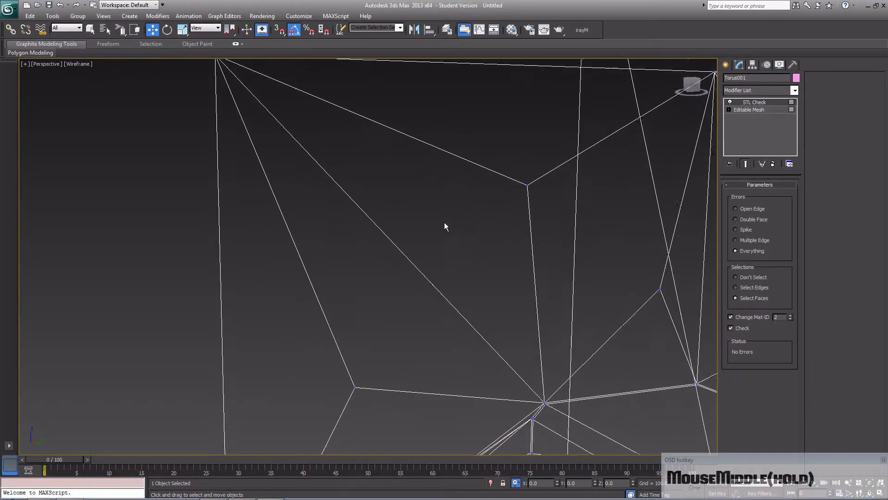
key("F3")
key("F3")
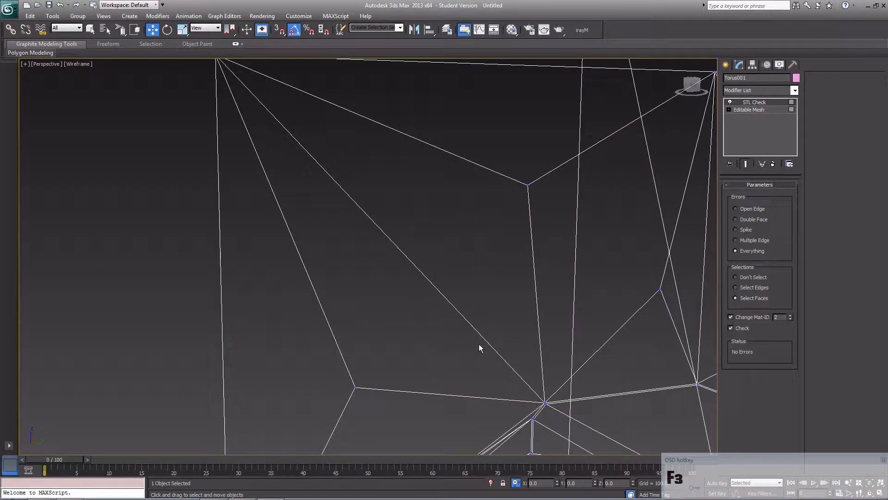
middle_click_drag(262, 123, 290, 248)
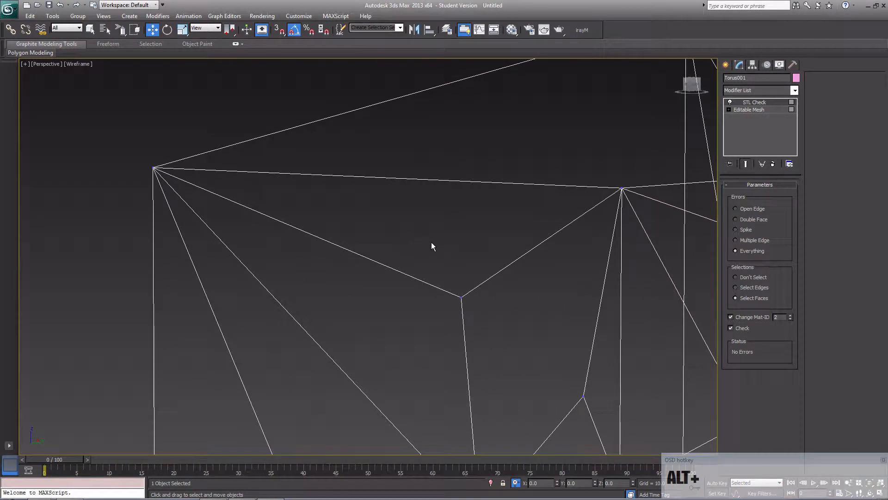
- At Editable Mesh polygon level, create an extra triangular polygon between a wall's interior vertex and two upper corners of the map
left_click(755, 110)
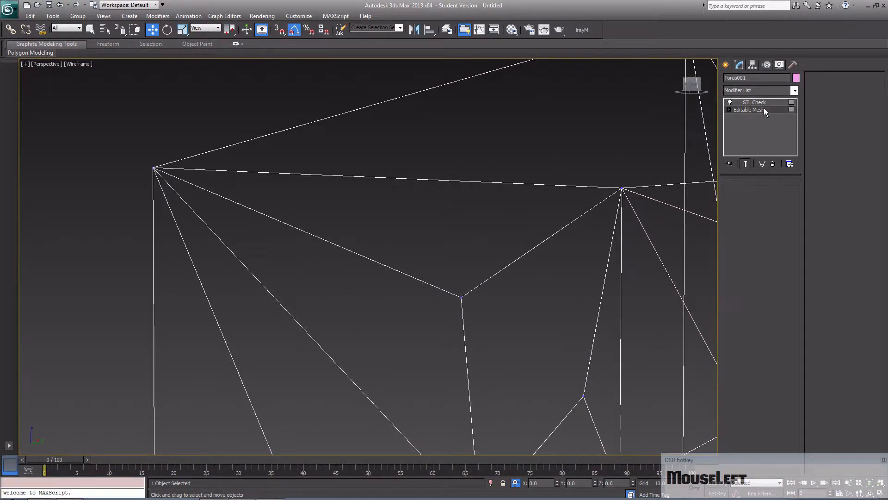
left_click(770, 198)
left_click(539, 271)
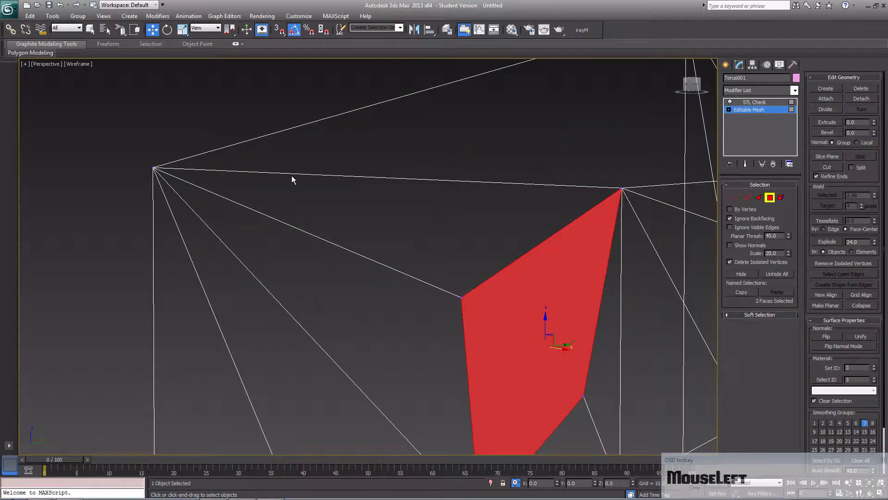
left_click(825, 88)
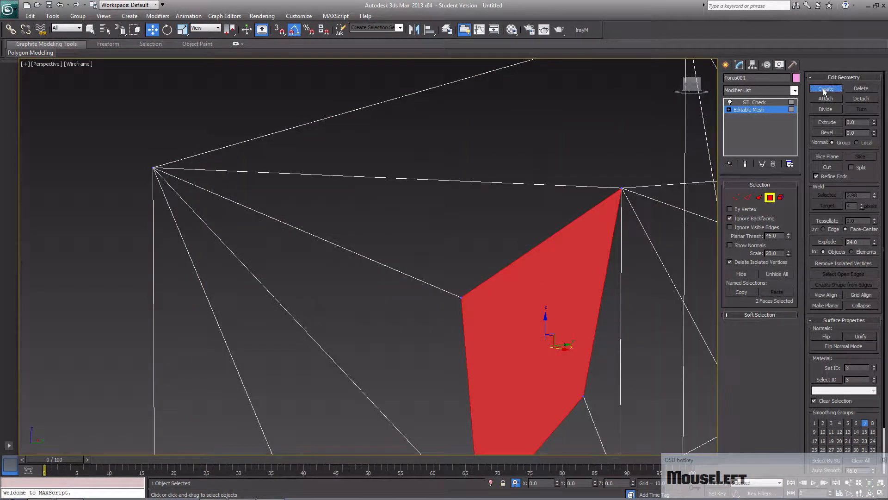
left_click(463, 296)
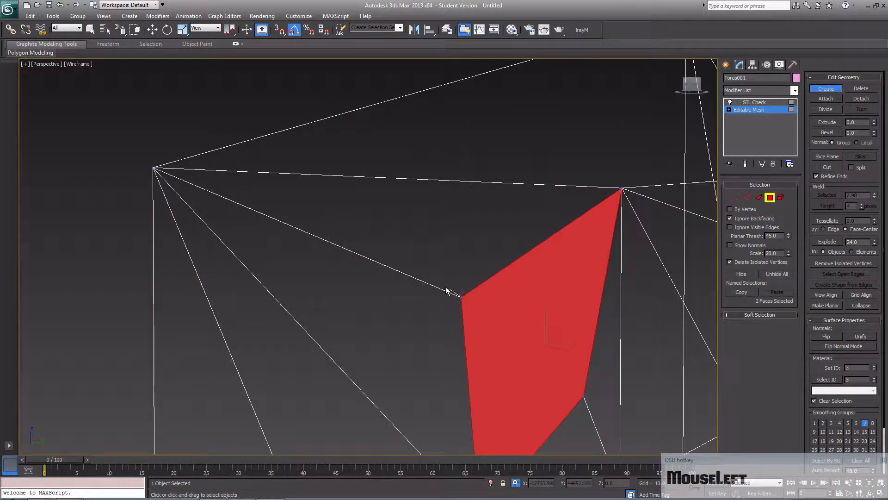
left_click(155, 169)
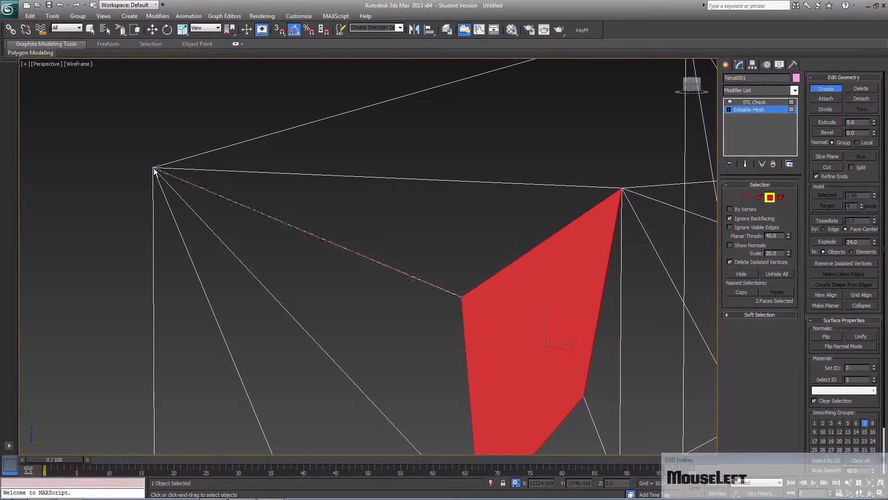
left_click(623, 190)
key("F3")
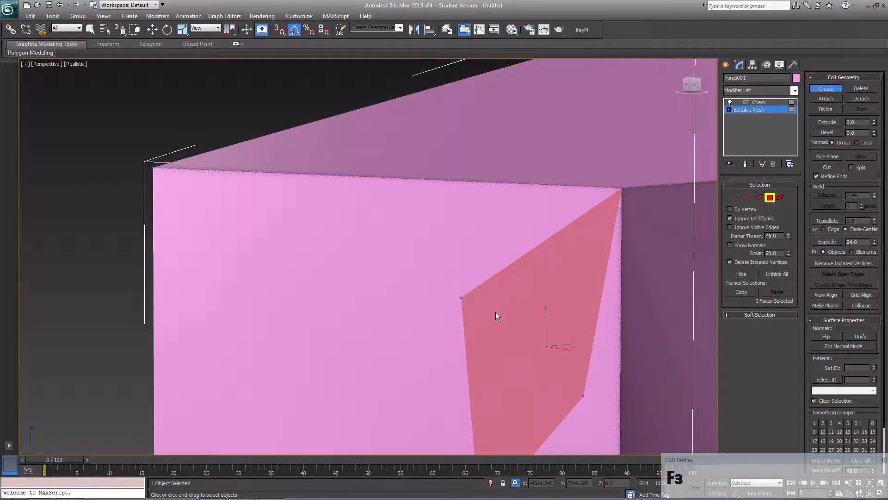
mouse_move(496, 305)
middle_mouse_down("alt")
mouse_move(610, 307)
mouse_move(488, 299)
middle_mouse_up("alt")
scroll(504, 197, "down", 3)
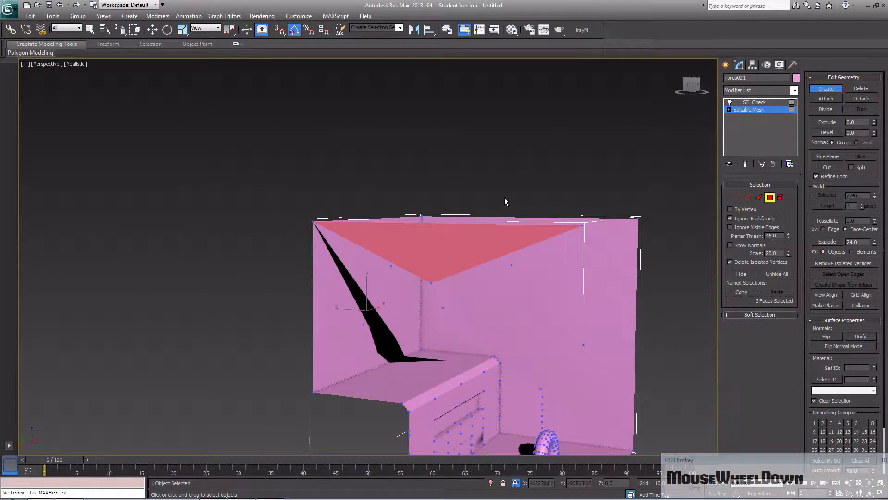
right_click(505, 197)
right_click(522, 177)
- Clear the face selection and select only the extra triangular face to inspect it up close
left_click(523, 179)
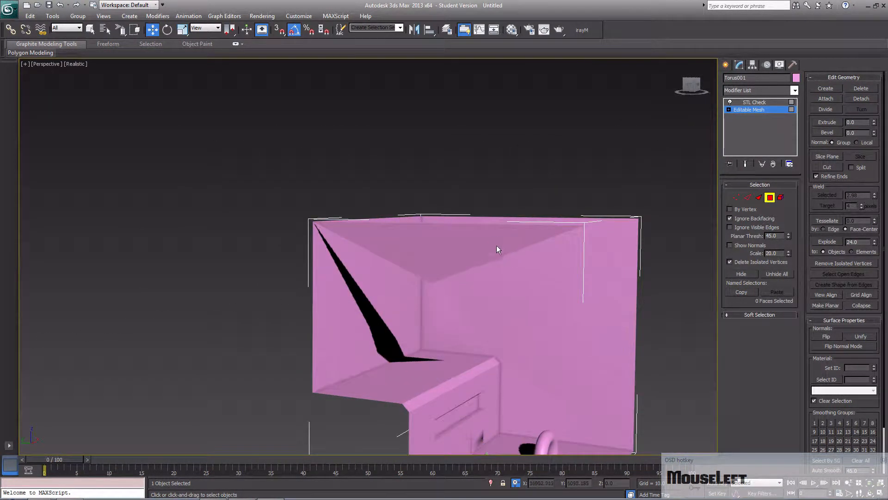
mouse_move(509, 303)
middle_mouse_down("alt")
mouse_move(419, 307)
mouse_move(521, 308)
middle_mouse_up("alt")
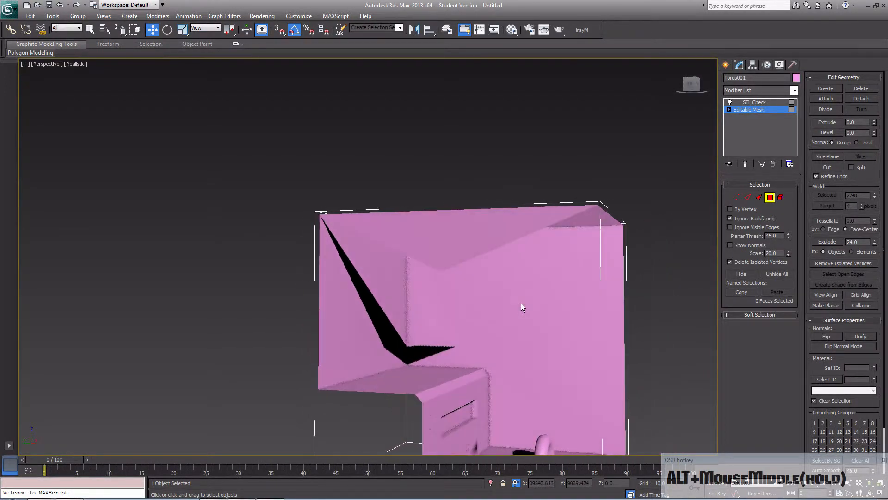
left_click(448, 254)
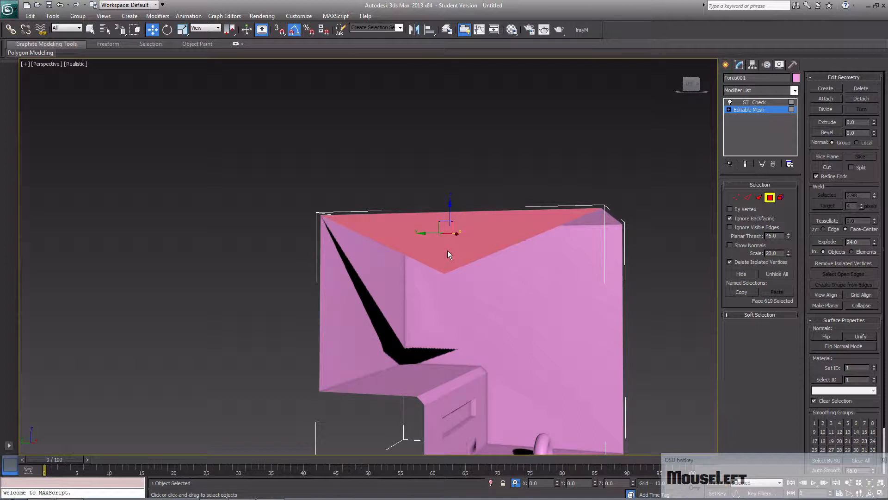
middle_click_drag(443, 182, 273, 227)
scroll(416, 234, "up", 2)
scroll(416, 234, "up", 1)
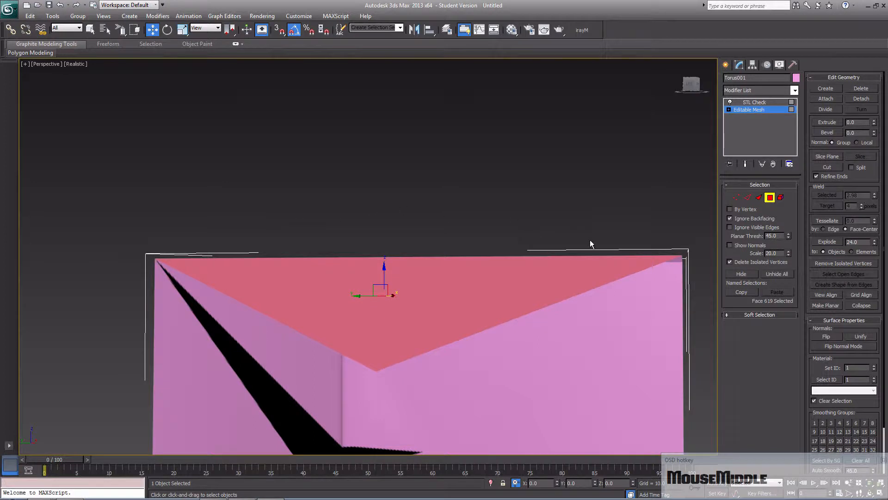
- Select all faces and run STL Check for Multiple Edge errors, finishing with errors set to Everything
key("ctrl+a")
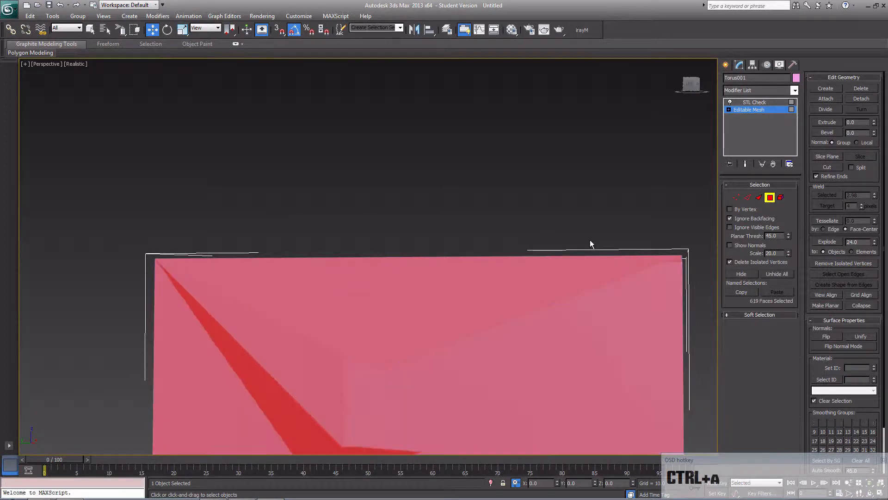
left_click(770, 102)
left_click(752, 220)
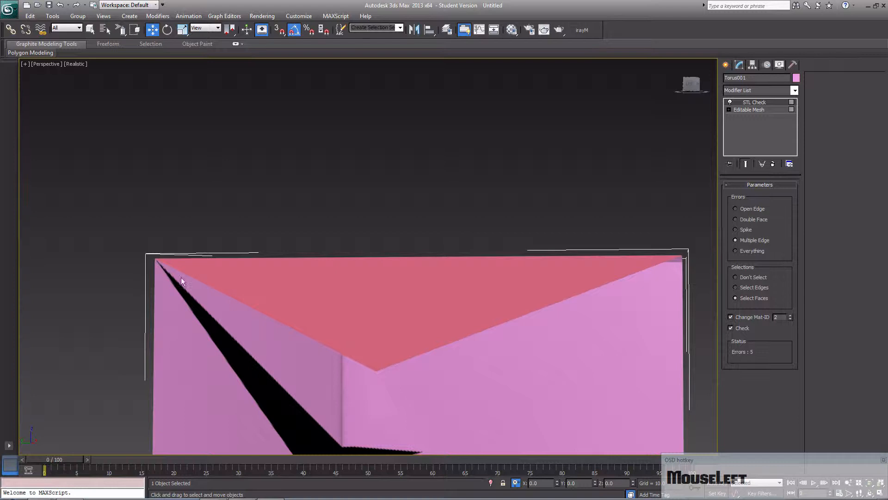
left_click(747, 249)
left_click(462, 224)
left_click(444, 282)
key("Delete")
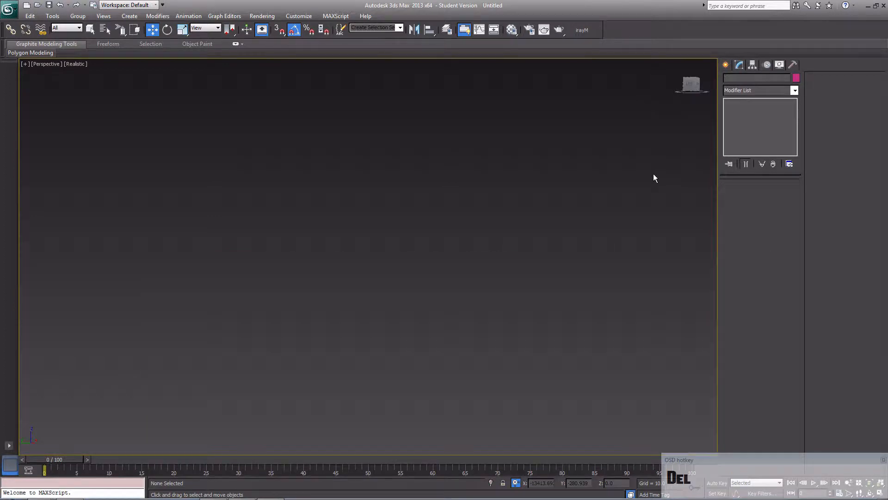
key("ctrl+z")
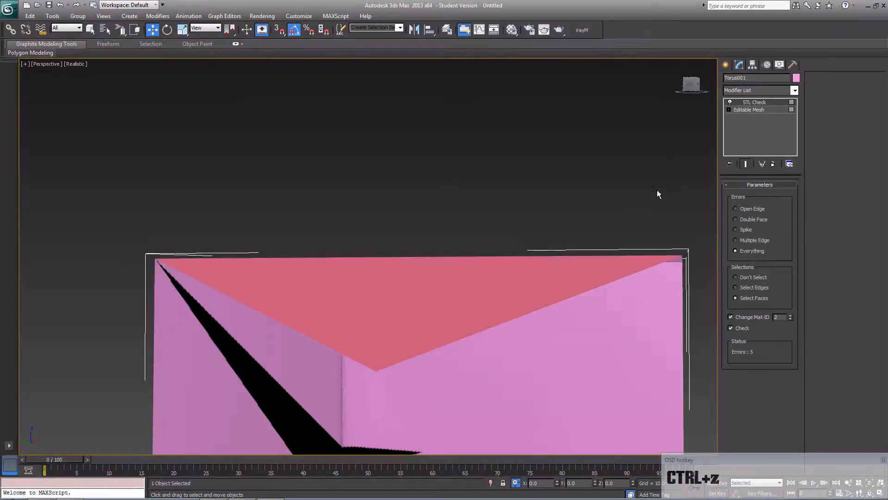
- Return to the Editable Mesh polygons and delete the extra triangular face spanning the two upper corners
left_click(766, 109)
left_click(436, 291)
left_click(426, 301)
key("Delete")
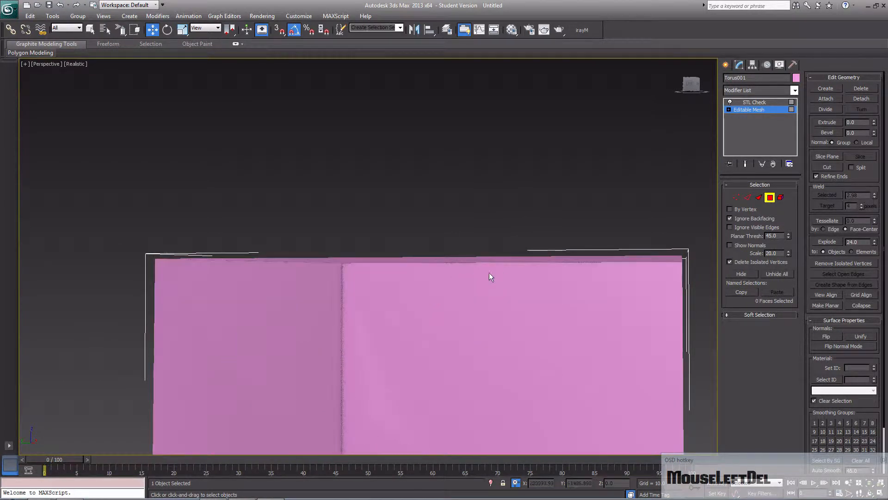
- Select all remaining faces, recheck them with STL Check set to Everything, and inspect the map from the front
key("ctrl+a")
left_click(776, 103)
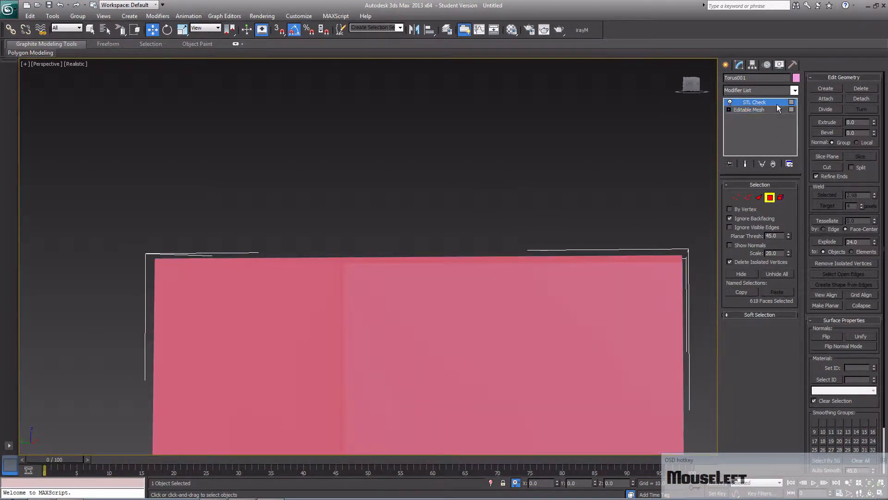
scroll(470, 303, "down", 5)
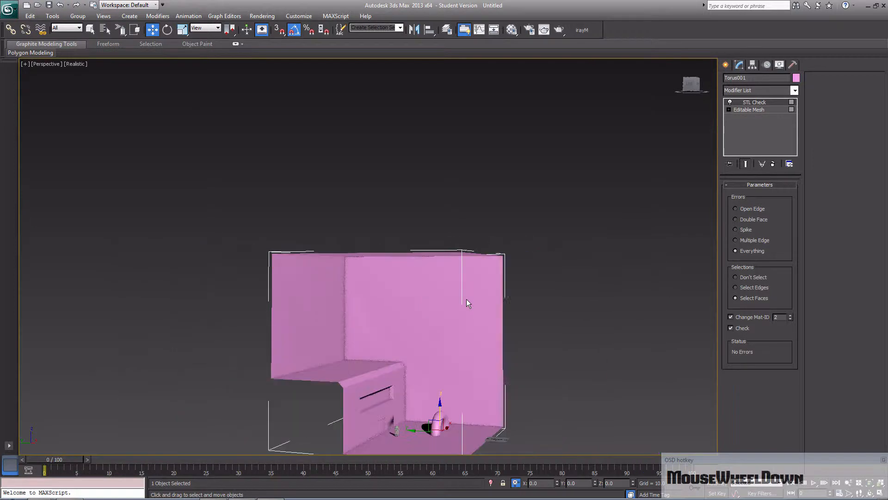
middle_click_drag(468, 302, 396, 311, "alt")
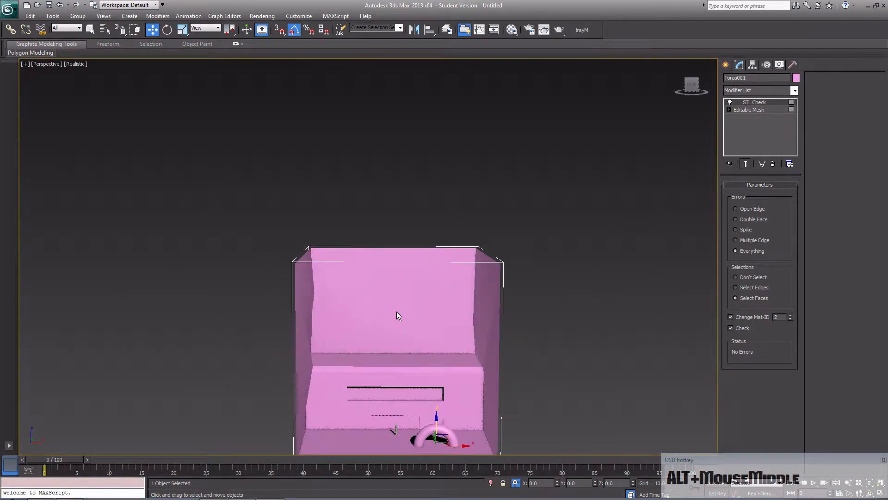
left_click(739, 229)
- Clear the face selection and pull the vertex at the ledge's left end horizontally far beyond the opposite wall
left_click(771, 109)
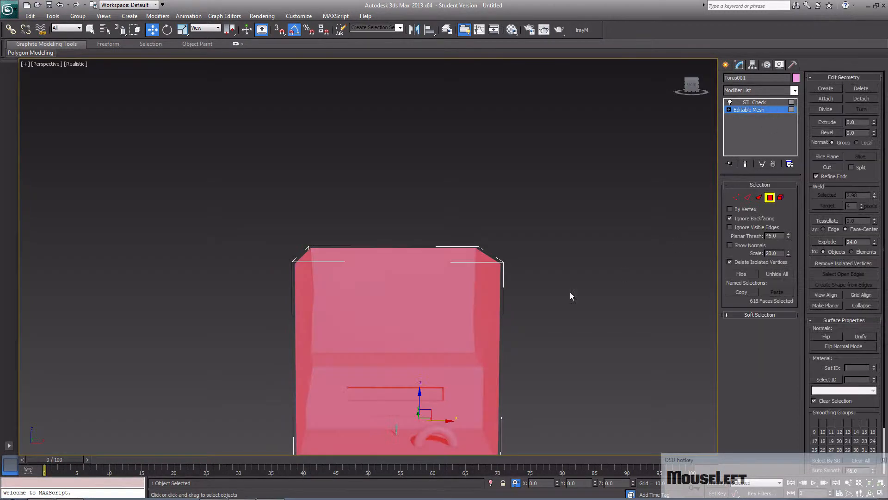
left_click(557, 265)
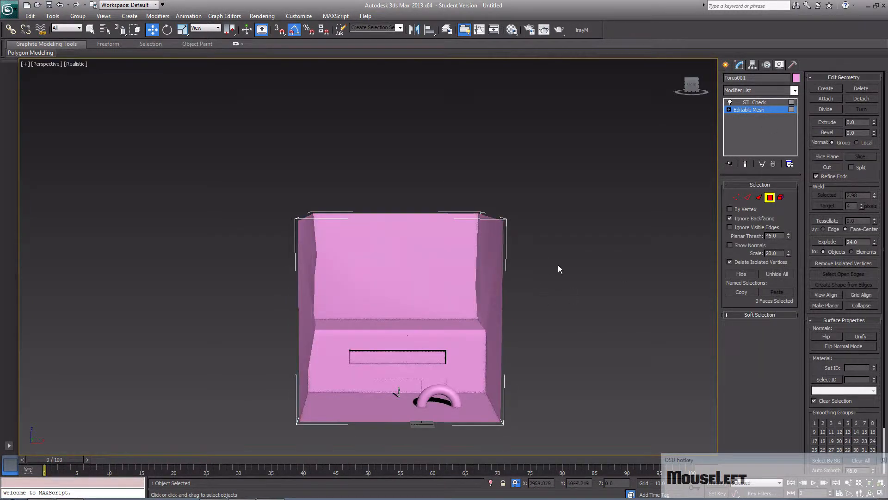
left_click(737, 197)
left_click(315, 323)
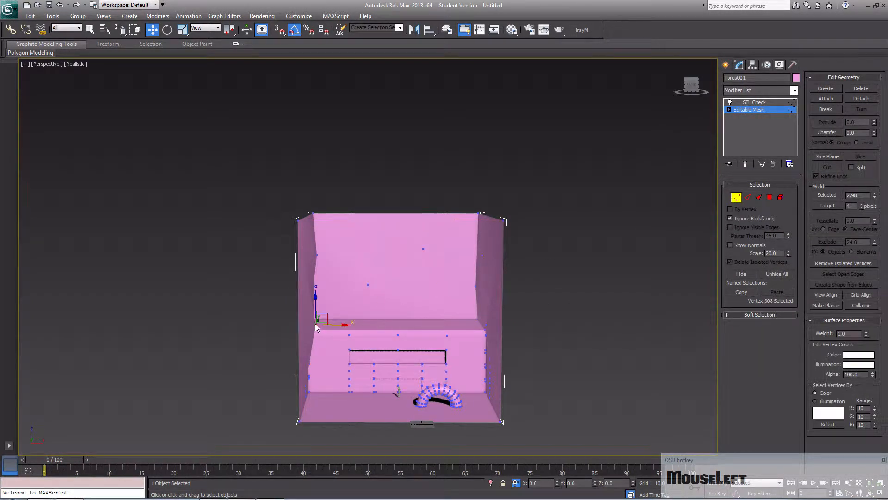
left_click_drag(343, 329, 706, 327)
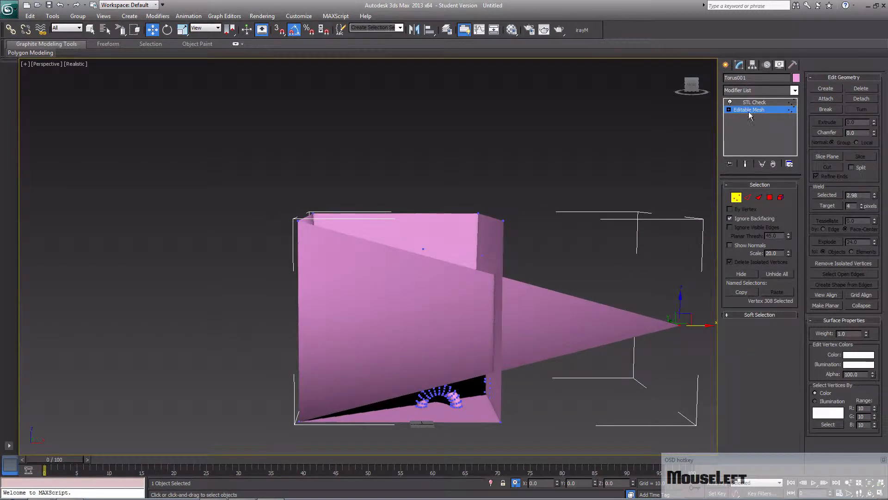
- Select all faces, run STL Check for Spike errors, and examine the stretched mesh
left_click(774, 198)
key("ctrl+a")
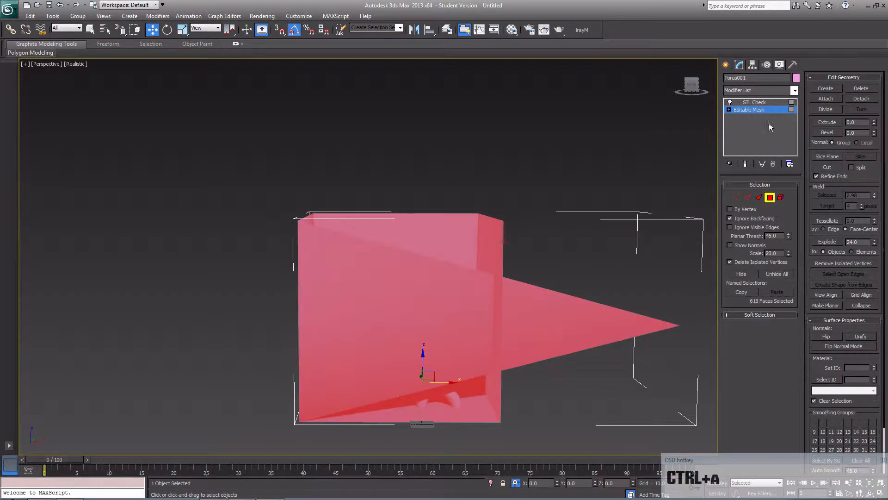
left_click(778, 103)
left_click(753, 240)
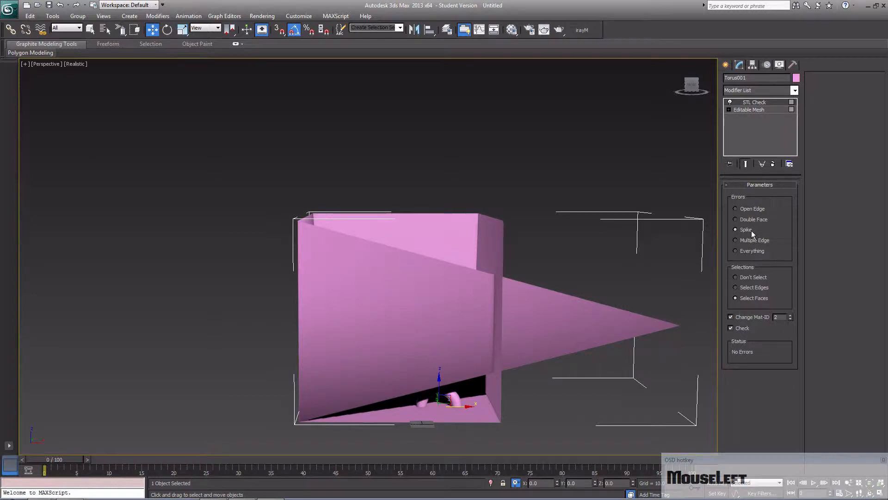
left_click(751, 230)
middle_click_drag(656, 287, 608, 296)
mouse_move(633, 335)
middle_mouse_down("alt")
mouse_move(519, 346)
mouse_move(576, 337)
mouse_move(566, 306)
mouse_move(539, 327)
mouse_move(488, 345)
mouse_move(491, 354)
mouse_move(581, 327)
mouse_move(535, 363)
mouse_move(636, 345)
mouse_move(652, 329)
mouse_move(641, 348)
middle_mouse_up("alt")
- Move the stretched vertex back to the ledge's left end, align it with the side wall, and return to STL Check
left_click(749, 110)
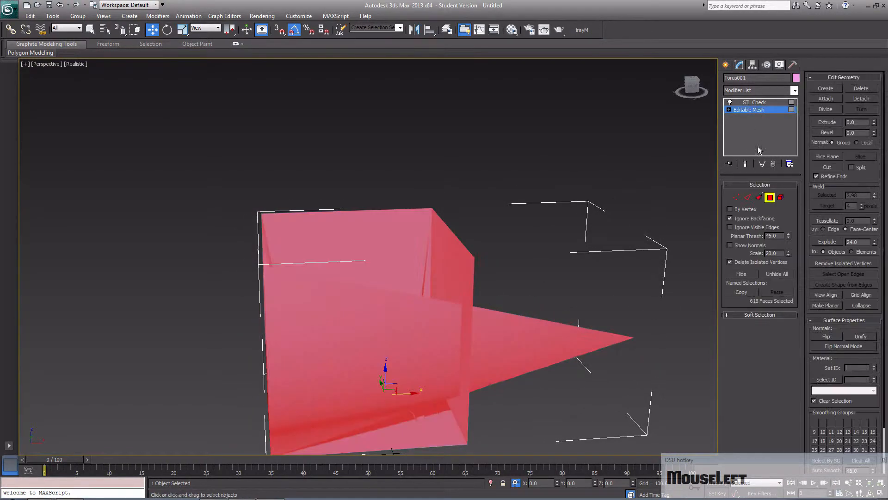
left_click(736, 198)
left_click_drag(669, 337, 301, 355)
middle_click_drag(324, 354, 395, 329)
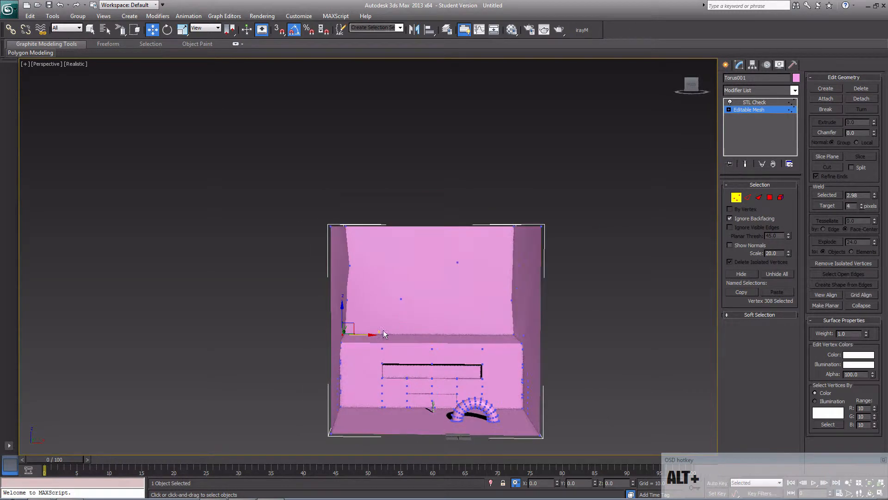
left_click_drag(374, 338, 374, 337)
middle_click_drag(375, 337, 359, 348, "alt")
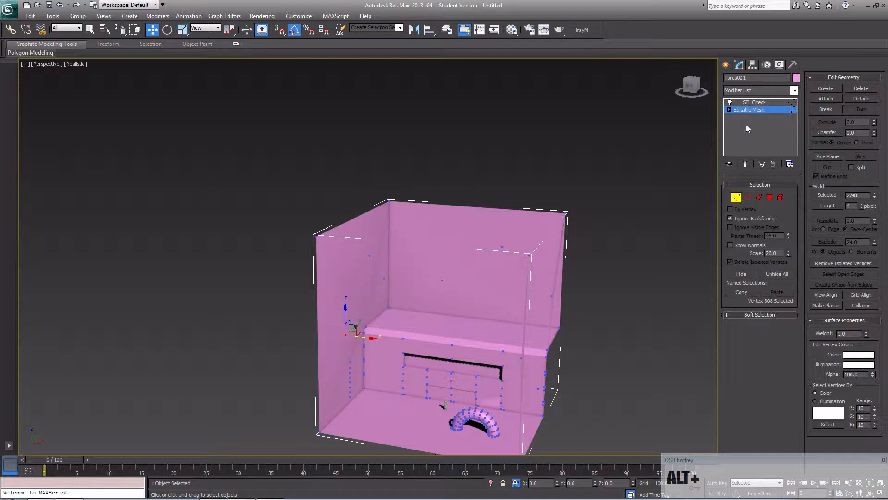
left_click(781, 102)
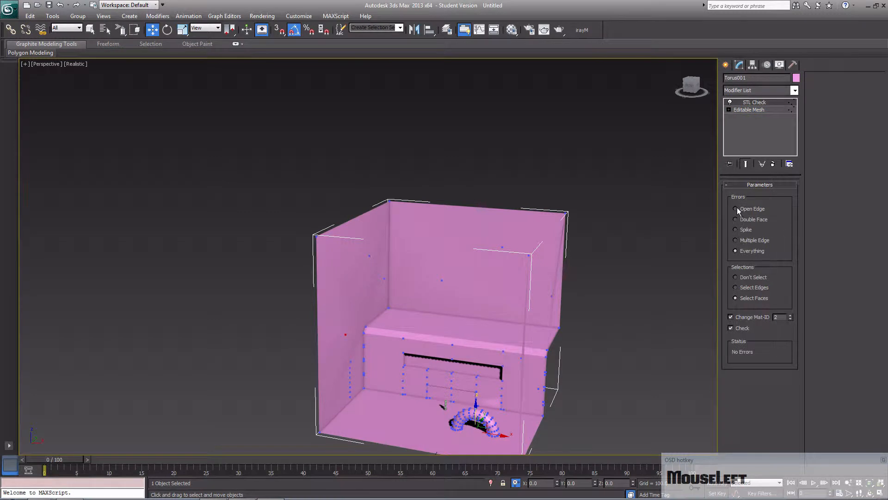
- Delete the back wall's lower interior vertex together with its faces and switch to Polygon selection level
left_click(770, 110)
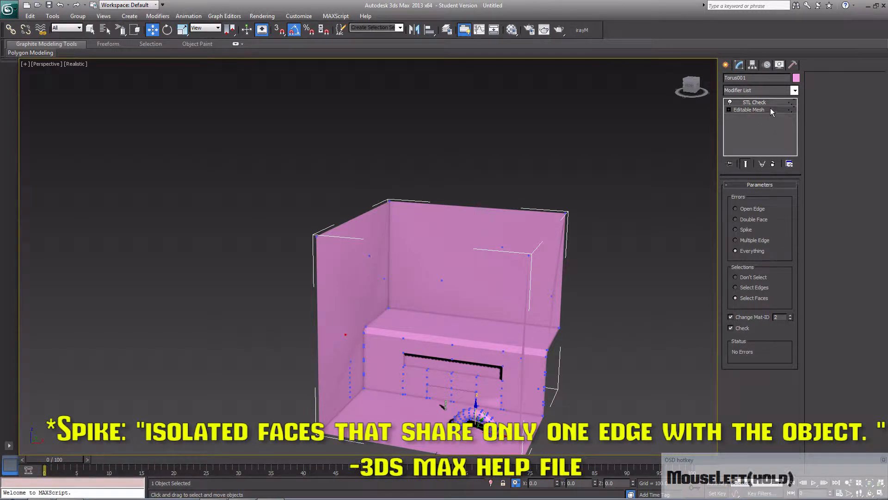
middle_click_drag(493, 306, 475, 288)
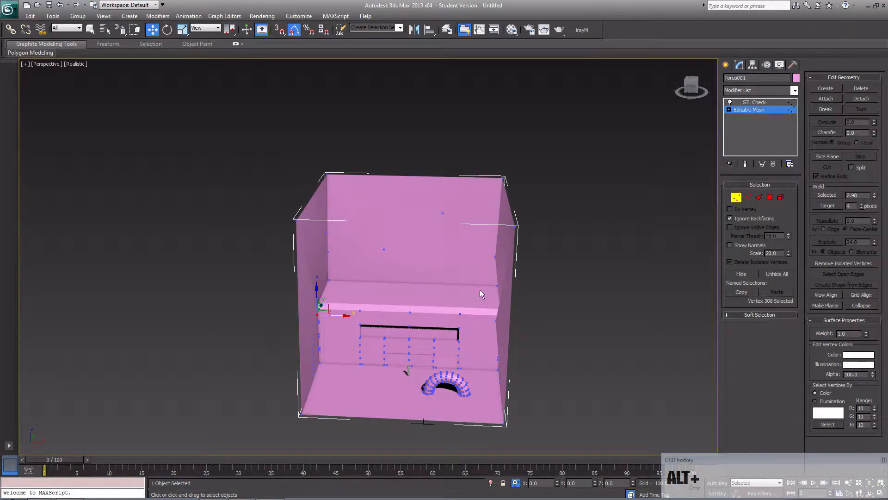
left_click(385, 252, "alt")
key("Delete")
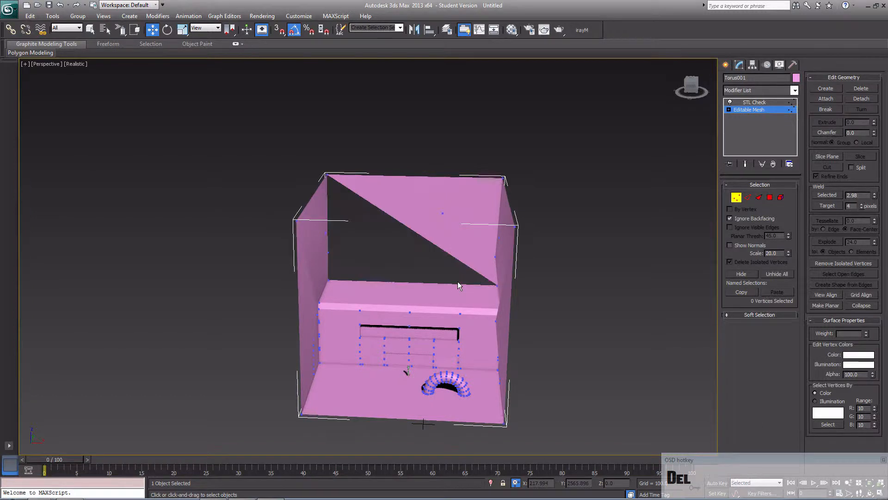
left_click(770, 197)
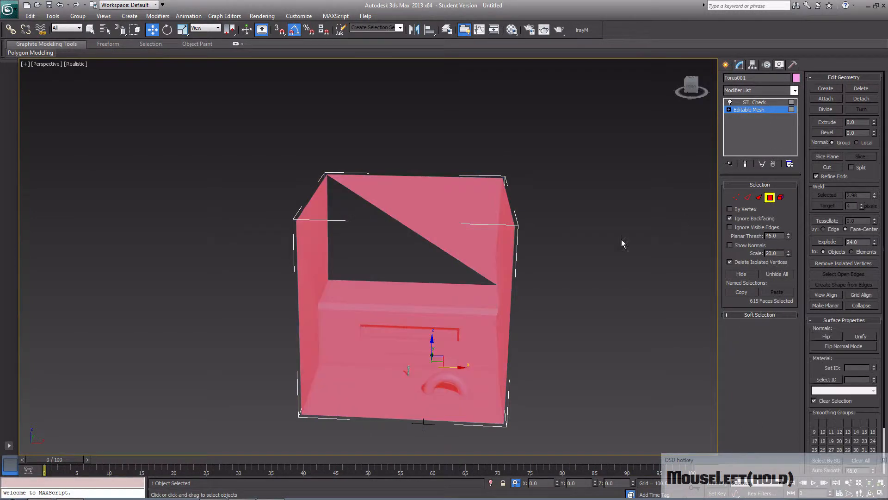
- Select all faces, run STL Check for every error type, and examine the back wall's open edges in shaded and wireframe display
key("ctrl+a")
left_click(763, 102)
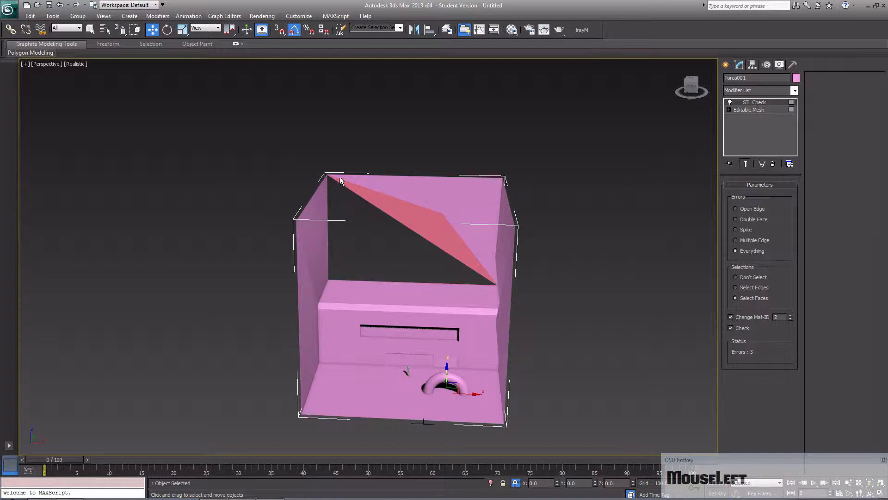
scroll(394, 243, "up", 5)
middle_click_drag(413, 254, 417, 335)
scroll(407, 283, "up", 3)
scroll(426, 333, "up", 5)
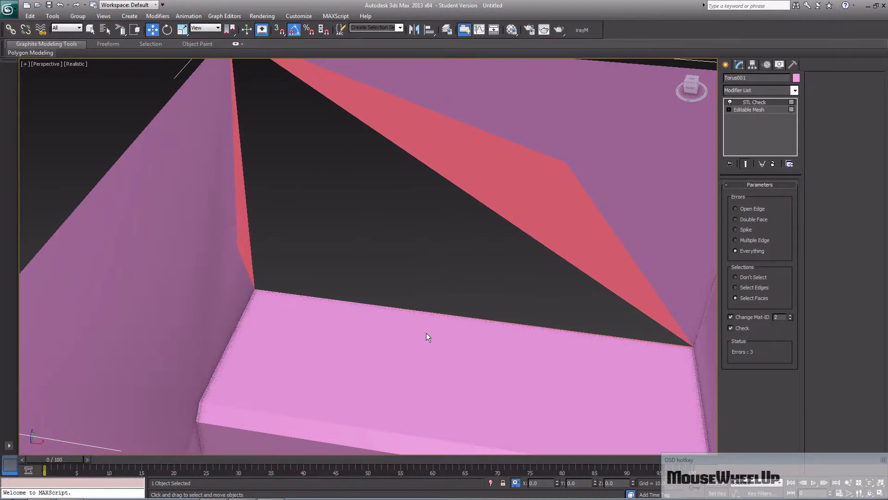
scroll(426, 337, "up", 4)
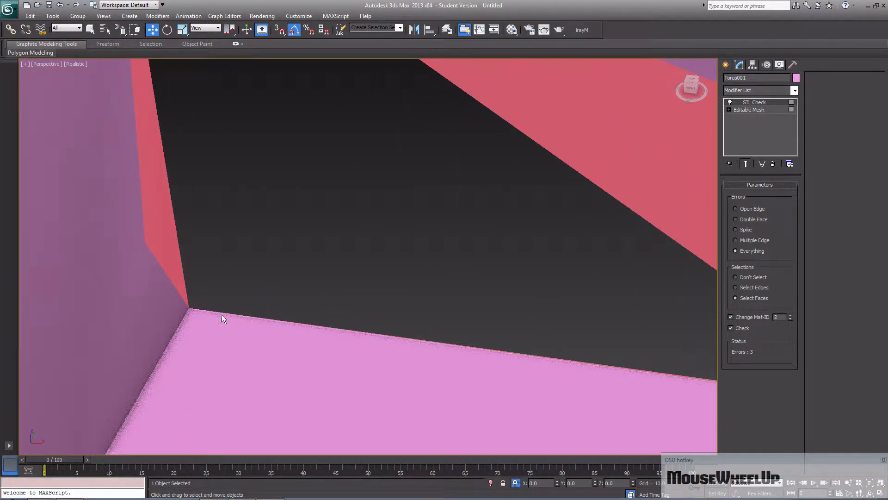
key("F3")
middle_click_drag(389, 317, 375, 306)
scroll(360, 313, "down", 8)
scroll(419, 301, "up", 2)
mouse_move(419, 301)
middle_mouse_down("alt")
mouse_move(394, 296)
mouse_move(402, 299)
middle_mouse_up("alt")
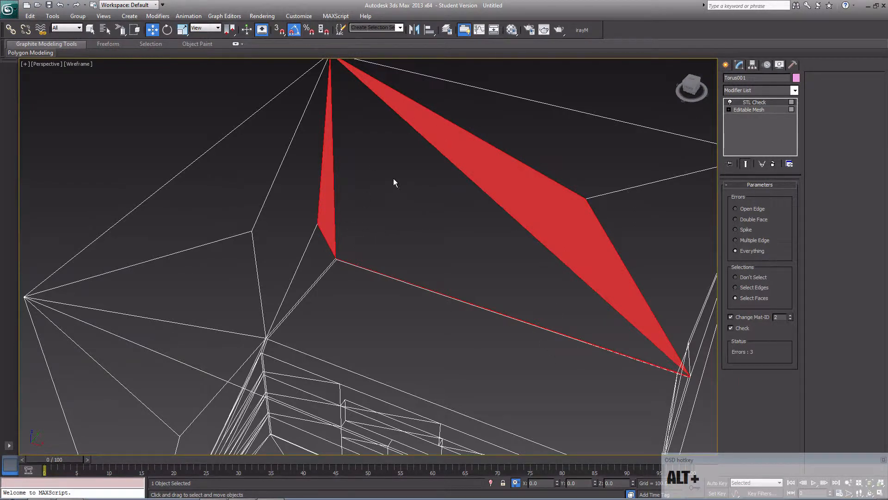
key("F3")
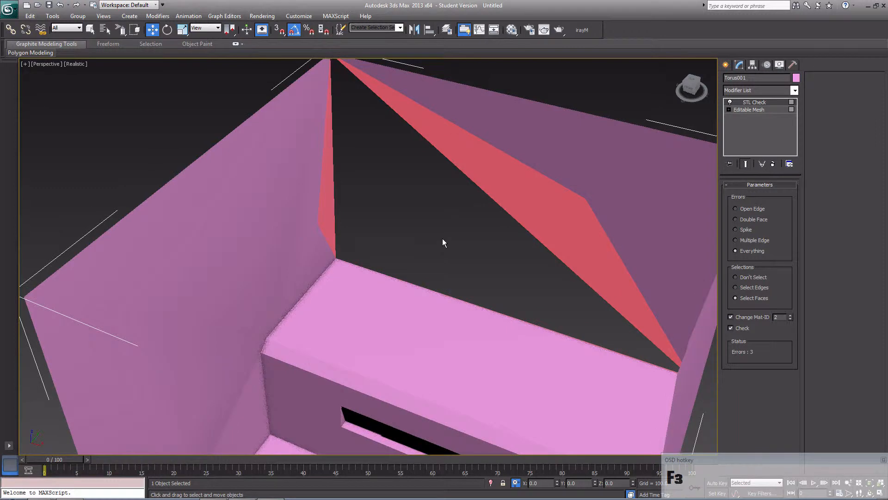
- Undo the deletion of the back wall's vertex and its faces
left_click(429, 243)
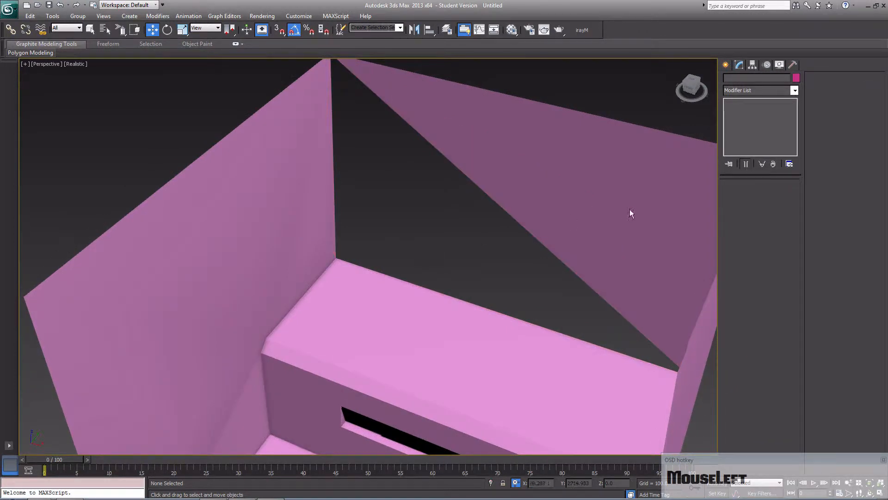
key("ctrl+z")
key("ctrl+z")
key("ctrl+z")
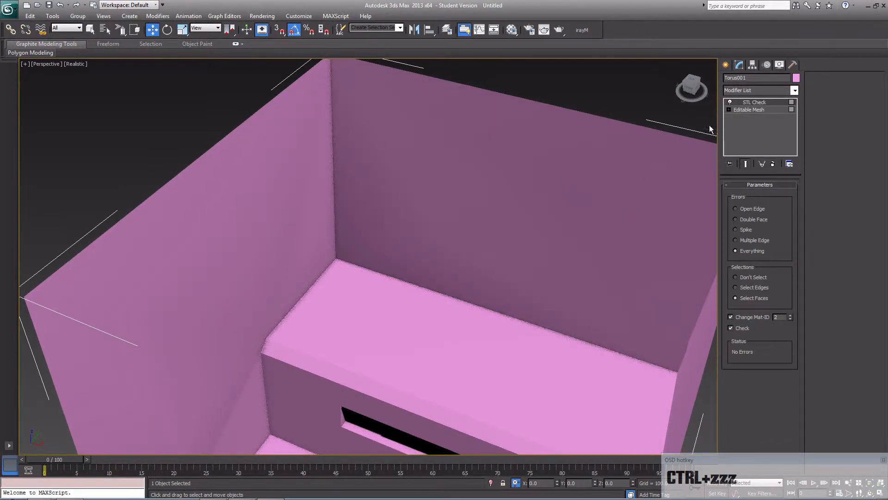
- Pull the side wall's interior vertex horizontally past the opposite wall at Vertex level and move it back in line with the wall
left_click(770, 111)
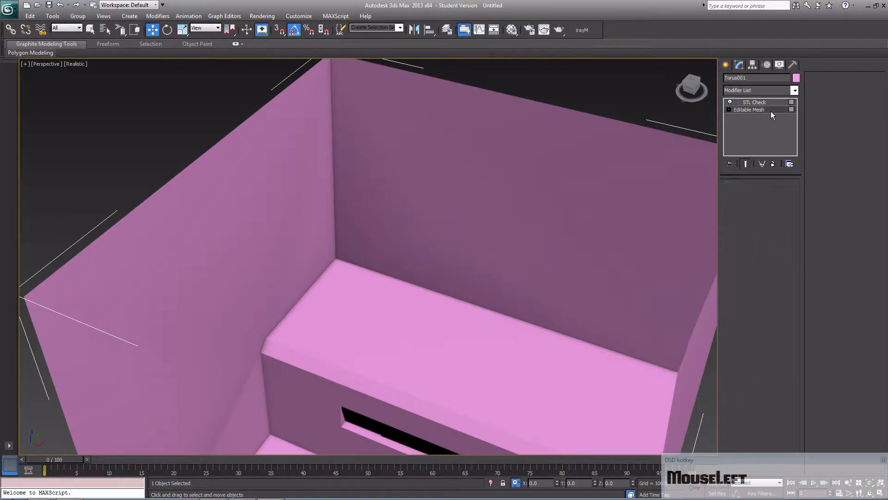
scroll(502, 239, "down", 7)
left_click(519, 295)
middle_click_drag(514, 327, 560, 278)
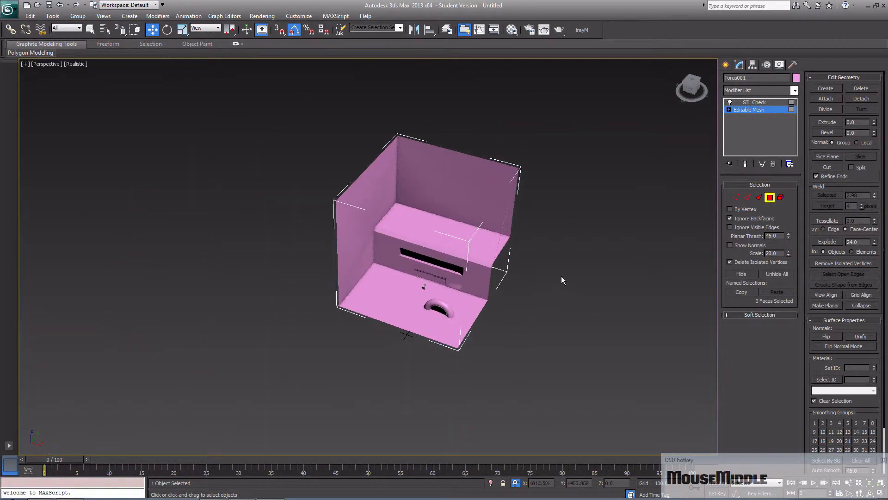
scroll(540, 290, "up", 6)
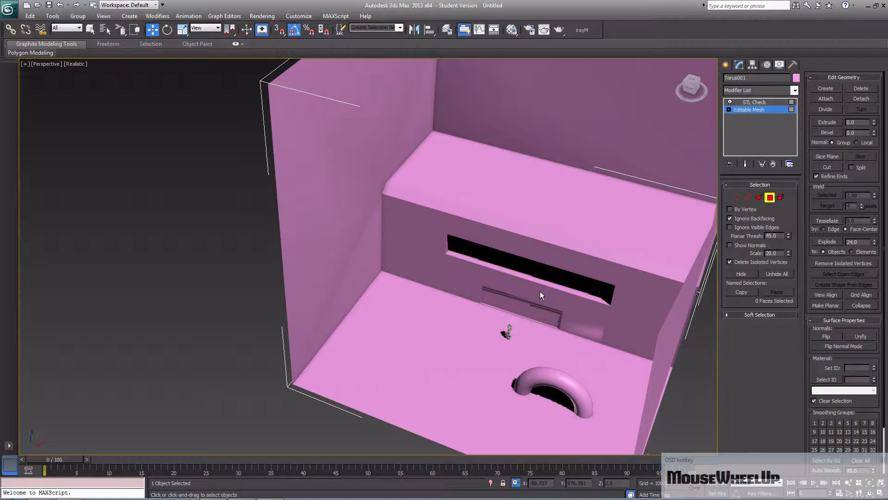
left_click(737, 197)
scroll(383, 270, "down", 5)
left_click(323, 242)
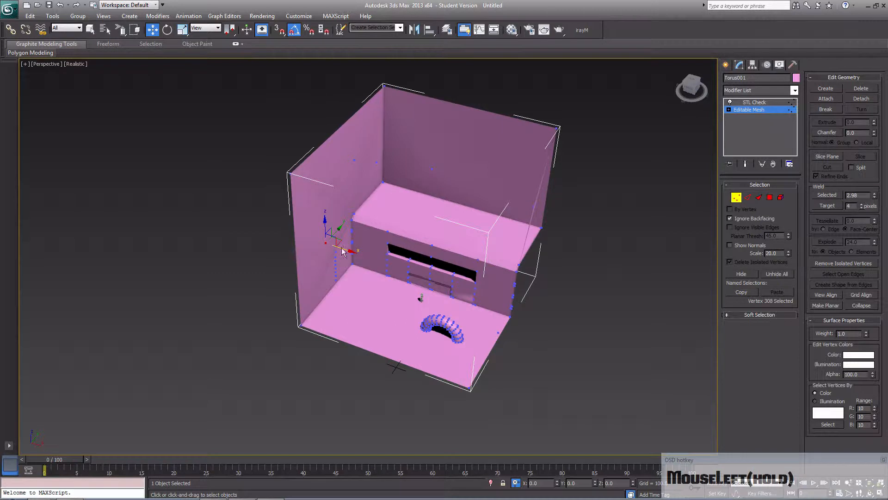
left_click_drag(324, 244, 597, 320)
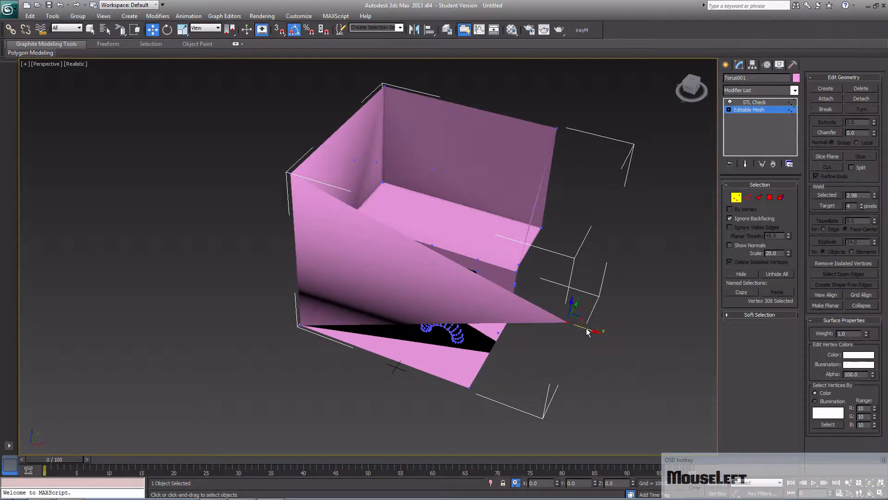
left_click_drag(592, 330, 354, 259)
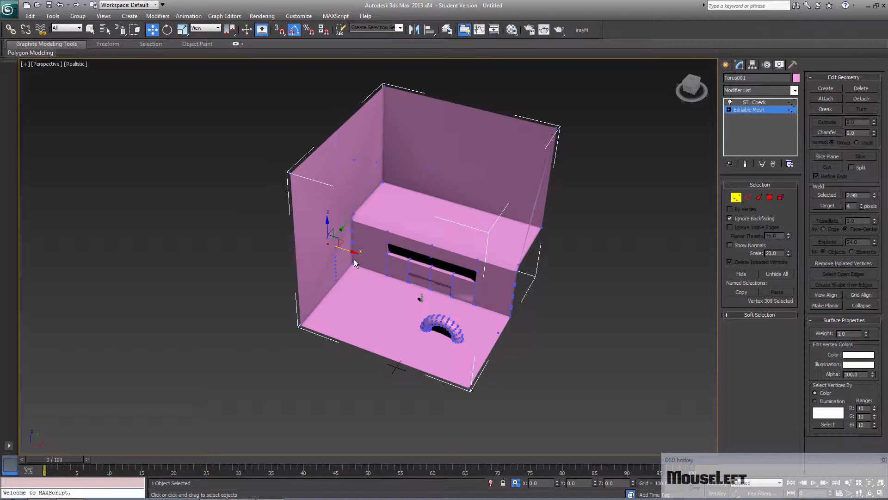
- Remove the STL Check modifier from the mesh while keeping the mesh itself
left_click(763, 103)
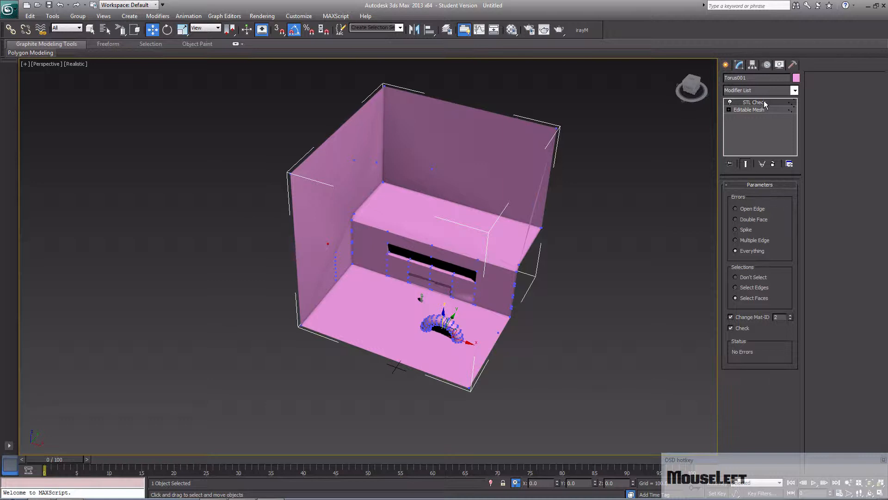
key("Delete")
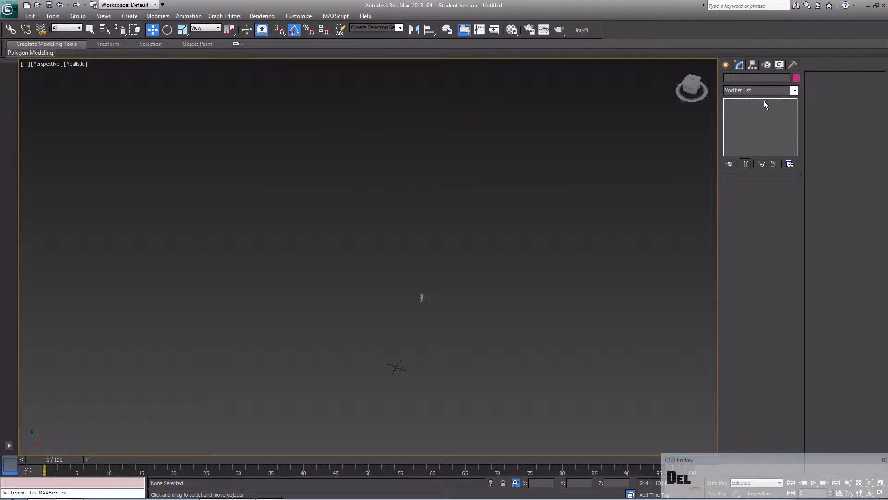
key("ctrl+z")
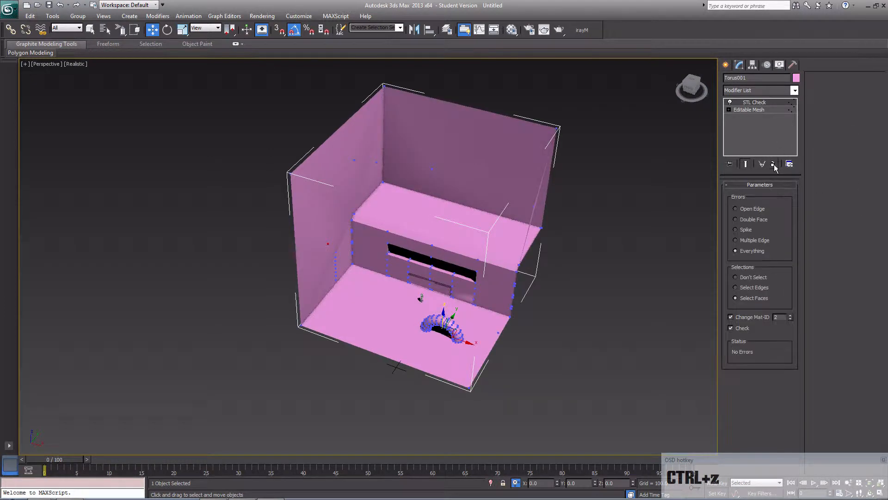
left_click(715, 212)
middle_click_drag(444, 282, 431, 306)
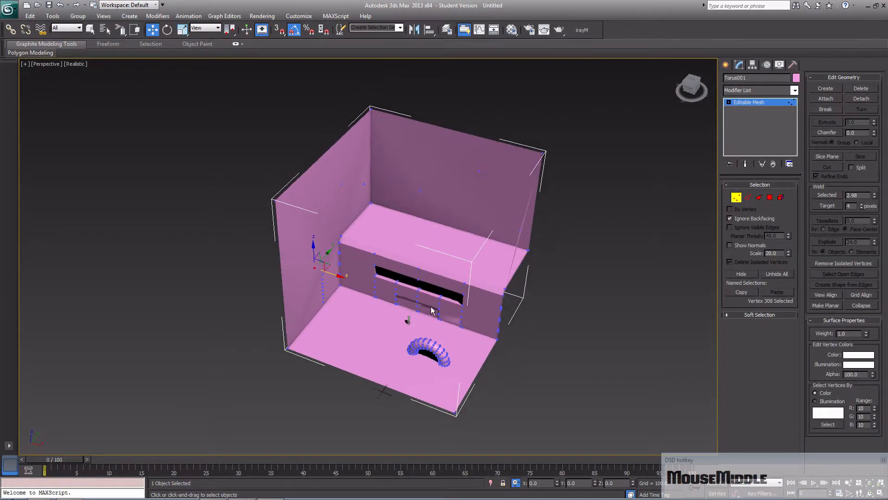
scroll(431, 306, "up", 3)
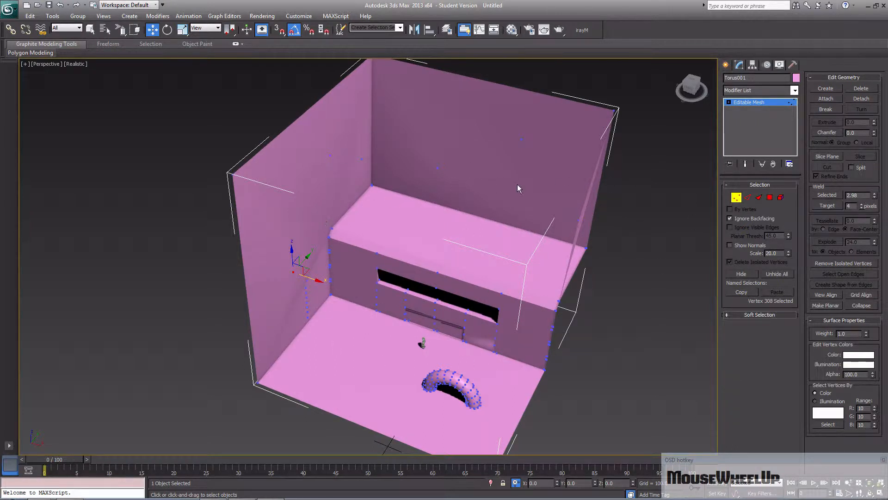
middle_click_drag(396, 268, 360, 232)
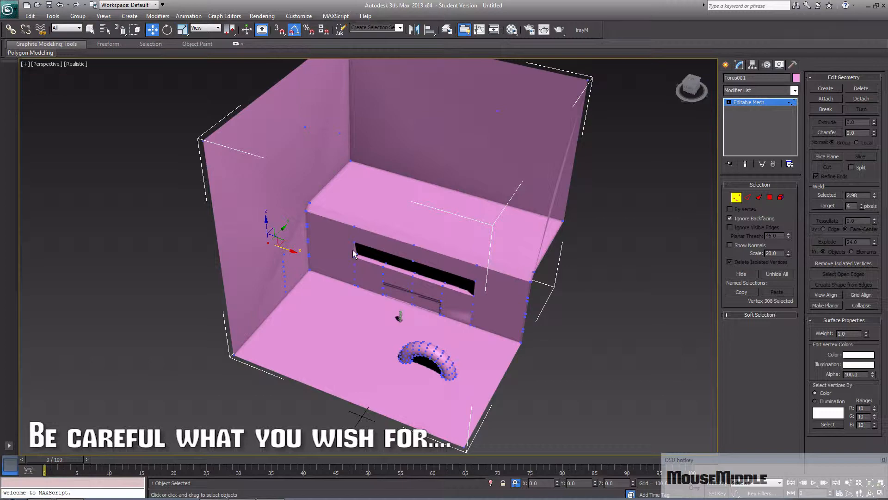
middle_click_drag(352, 250, 345, 261)
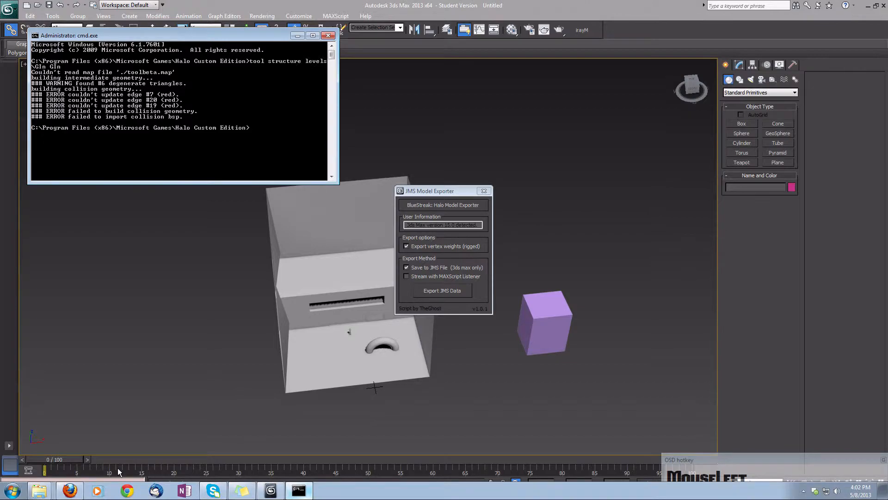
- Switch to Windows Explorer and locate the GIn.wrl file in the Halo library
mouse_move(39, 490)
left_click(49, 438)
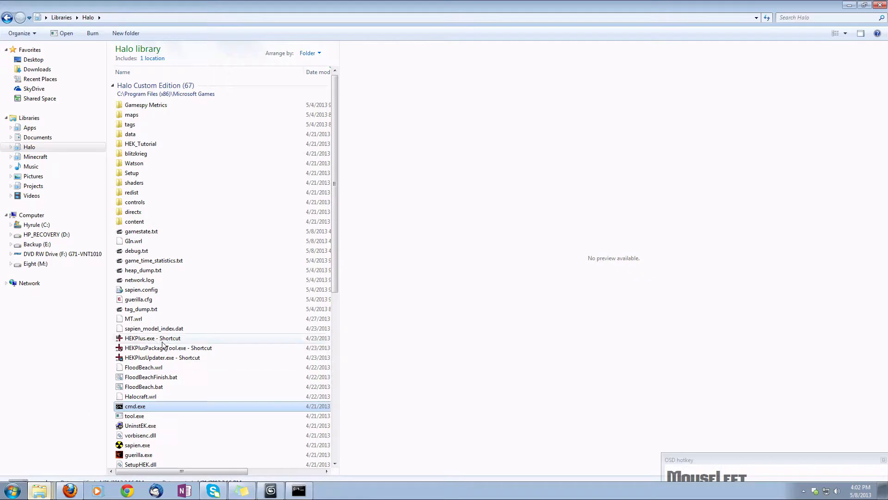
left_click(168, 243)
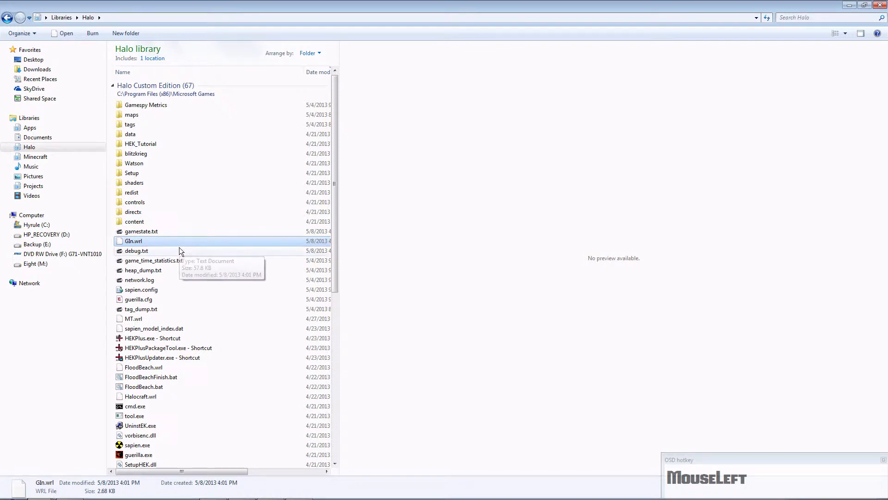
- Switch back to 64-bit 3ds Max and close it, saving the scene as GIn in the scenes folder
mouse_move(284, 494)
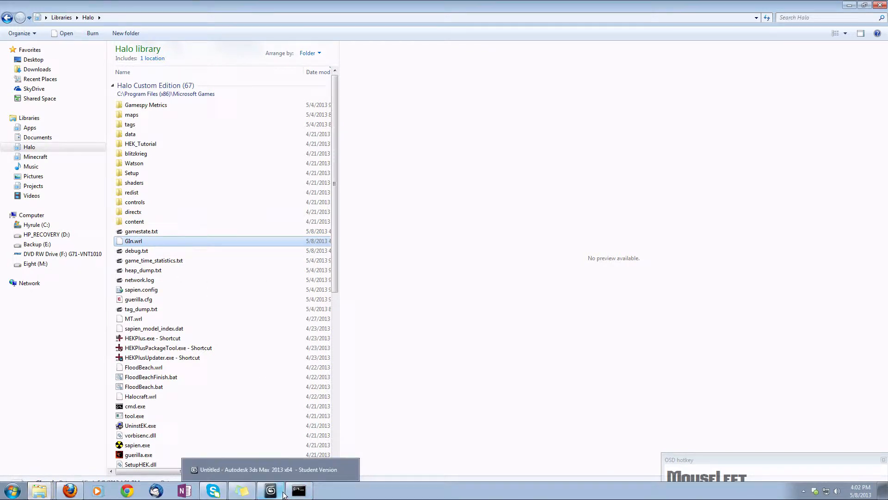
left_click(281, 493)
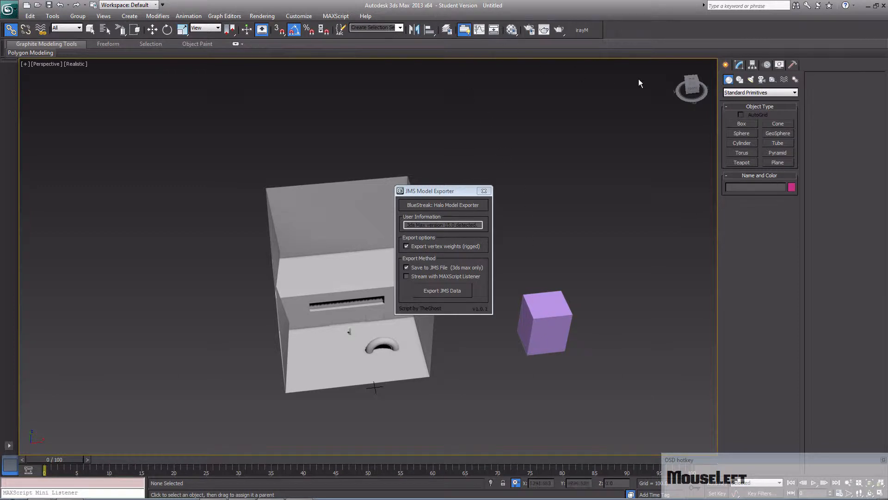
left_click(884, 7)
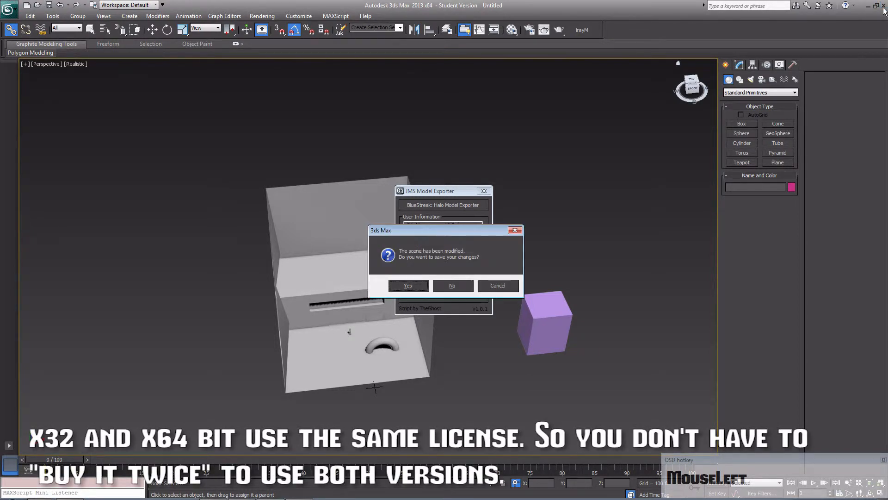
left_click(408, 286)
type("GI")
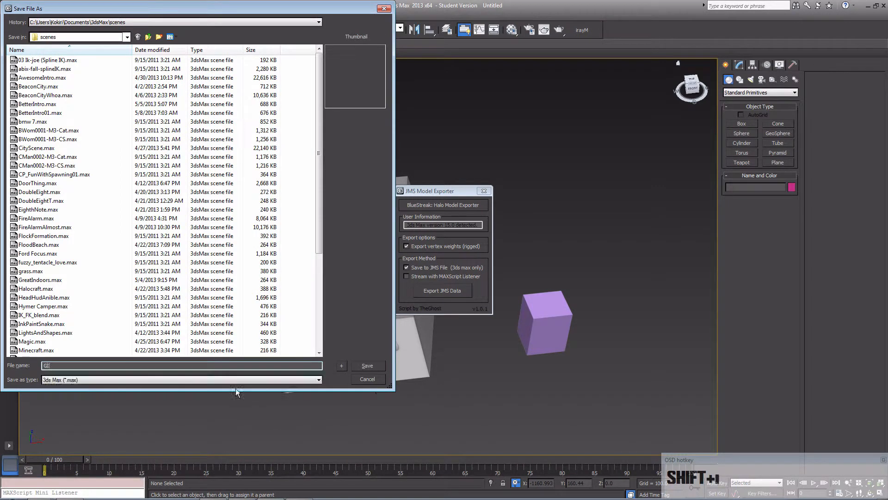
key("Return")
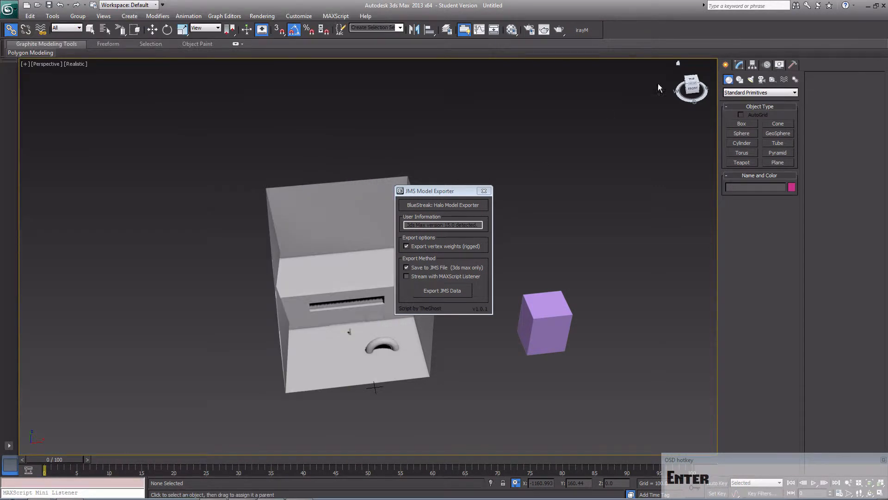
- Open the GIn.max scene in 32-bit 3ds Max and accept the MassFX warning
mouse_move(43, 75)
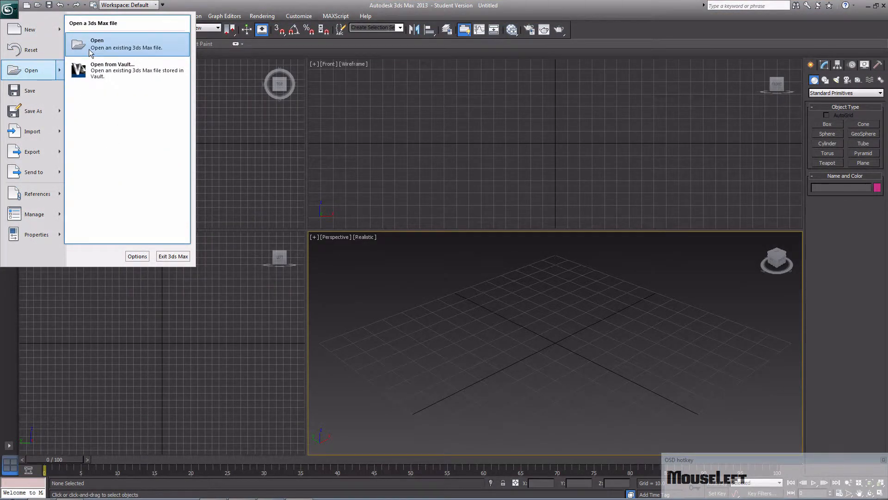
left_click(89, 49)
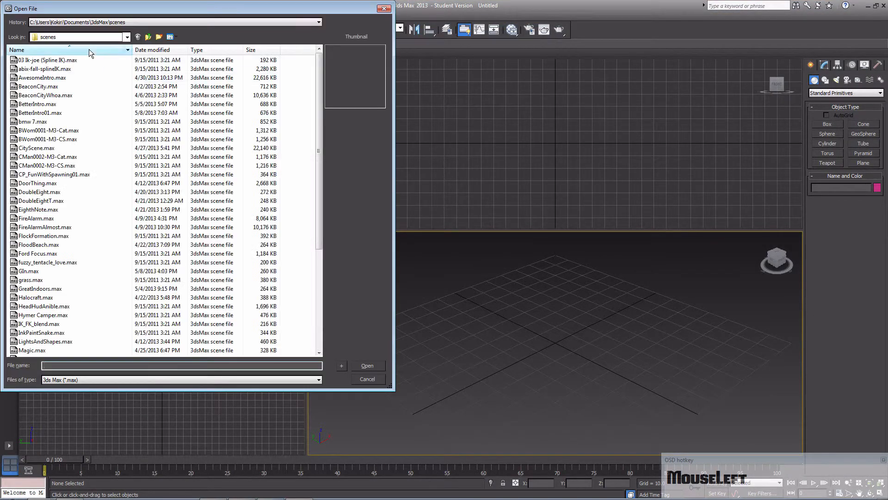
double_click(102, 271)
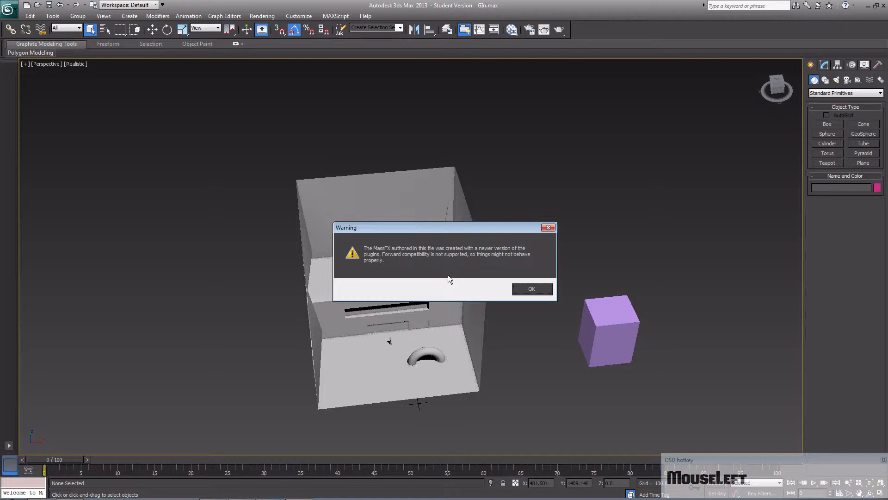
left_click(531, 290)
- Examine the opened map's ledge, recesses, wall corner and floor up close
middle_click_drag(464, 307, 417, 285)
scroll(409, 295, "up", 3)
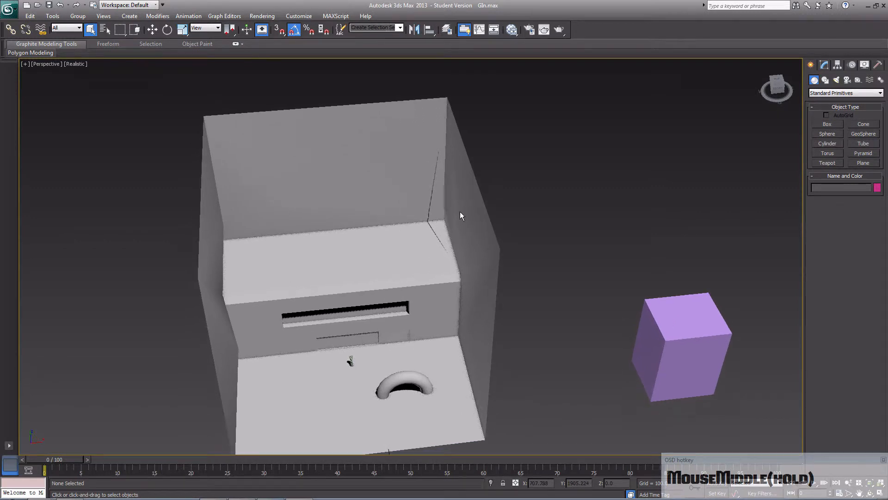
left_click(439, 256)
middle_click_drag(443, 254, 412, 202)
scroll(481, 173, "down", 5)
scroll(482, 173, "up", 5)
middle_click_drag(471, 234, 506, 286, "alt")
scroll(398, 222, "up", 5)
- Select the map mesh's short vertical edge on the wall behind the arch at Edge level and display the view in wireframe
left_click(452, 260)
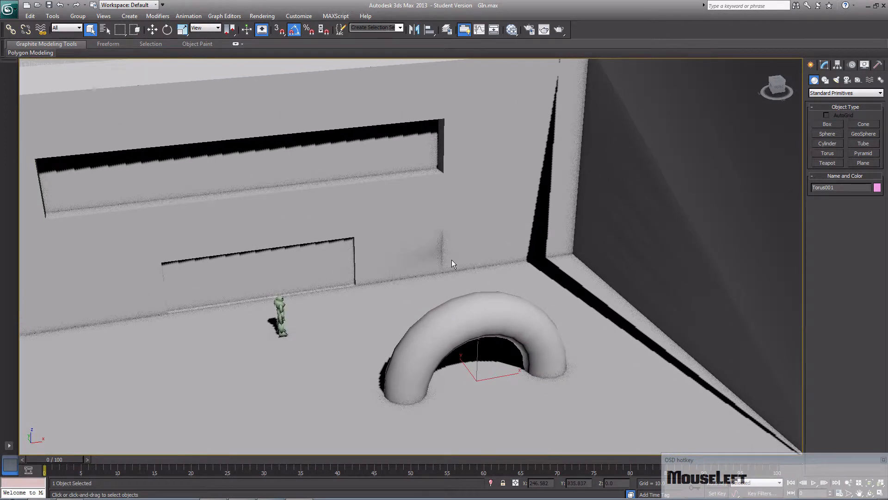
left_click(825, 67)
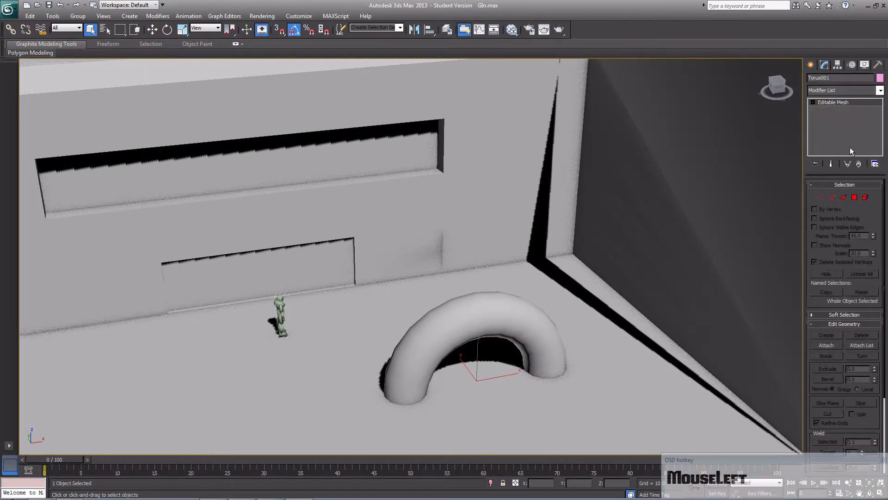
left_click(832, 198)
left_click(441, 245)
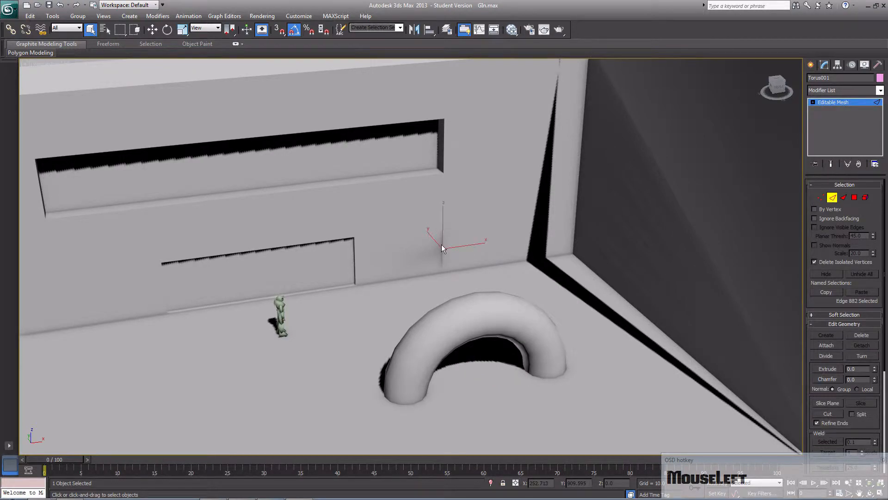
key("F3")
middle_click_drag(470, 269, 472, 262, "alt")
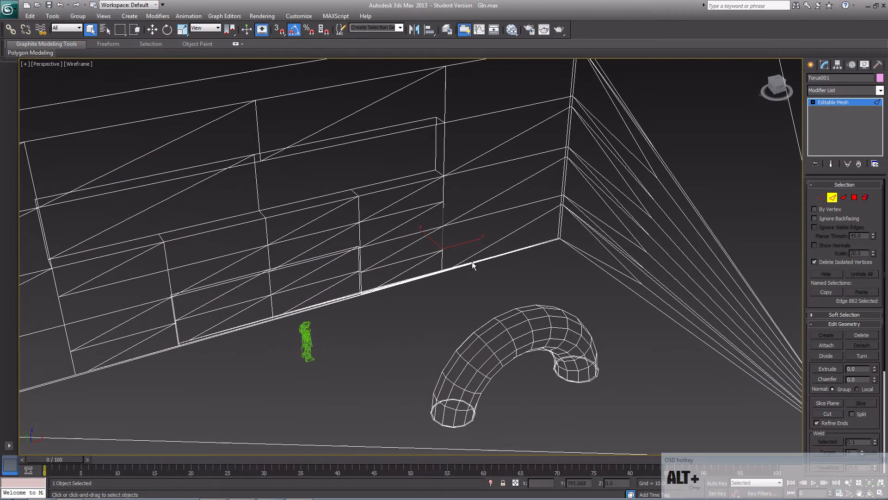
- Try to move the short vertical edge beside the wall recesses, checking it in shaded view, and undo the move
left_click(458, 240)
left_click(442, 240)
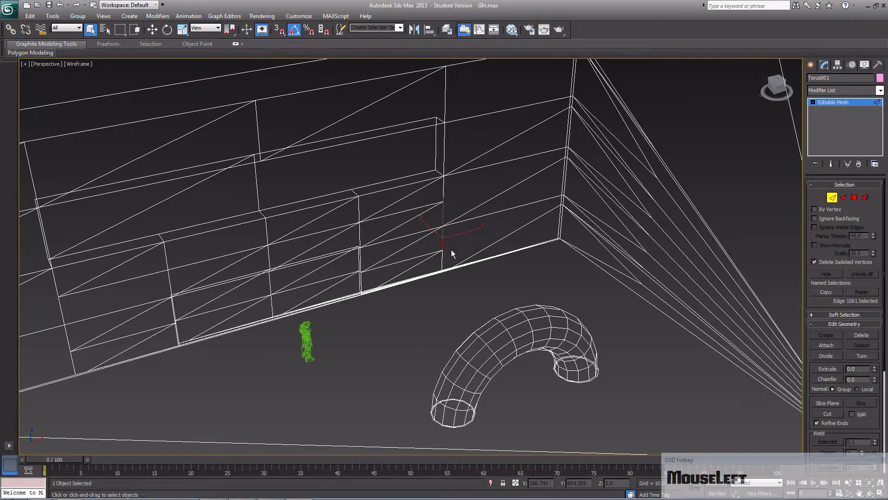
key("w")
left_click_drag(426, 223, 427, 228)
key("F3")
middle_click_drag(427, 227, 386, 226, "alt")
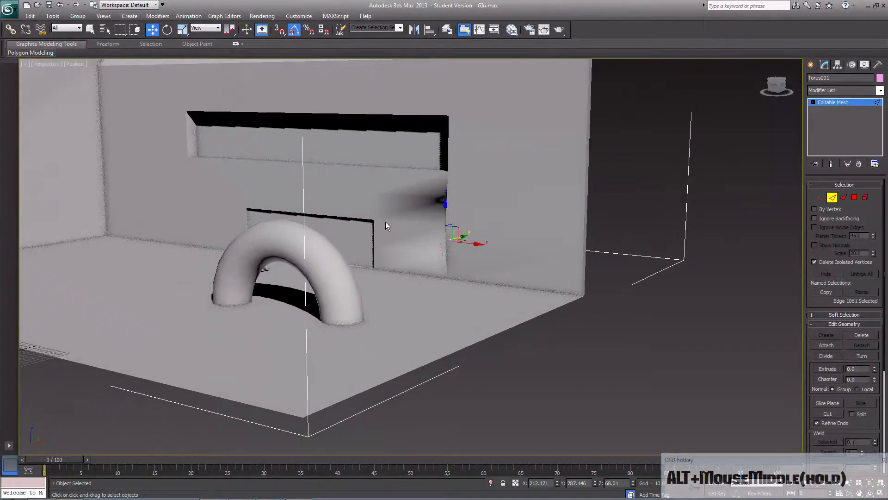
key("ctrl+z")
left_click(547, 353)
- Examine the seam between wall and floor beside the recesses up close, and the map as a whole
middle_click_drag(471, 298, 422, 284, "alt")
scroll(422, 284, "down", 5)
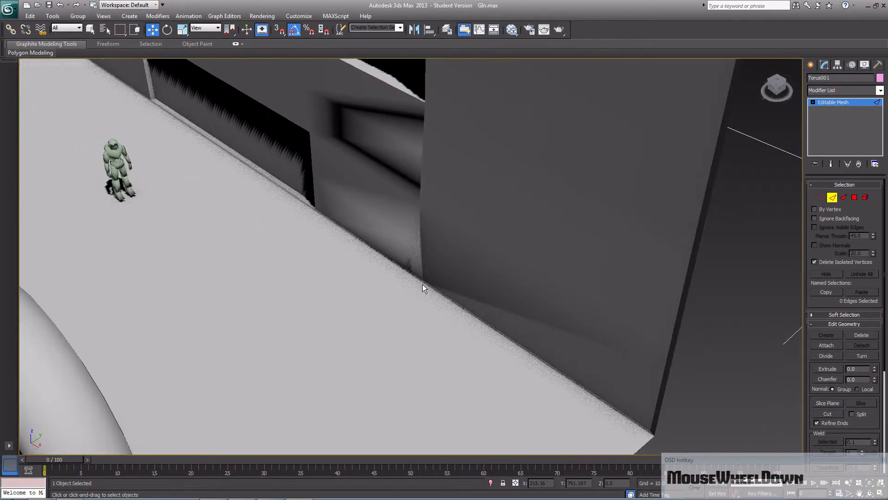
scroll(423, 284, "down", 5)
middle_click_drag(423, 285, 511, 229)
mouse_move(500, 265)
middle_mouse_down()
mouse_move(516, 263)
mouse_move(510, 268)
middle_mouse_up()
left_click(516, 259)
scroll(499, 274, "down", 3)
middle_click_drag(443, 257, 421, 308)
scroll(448, 295, "down", 5)
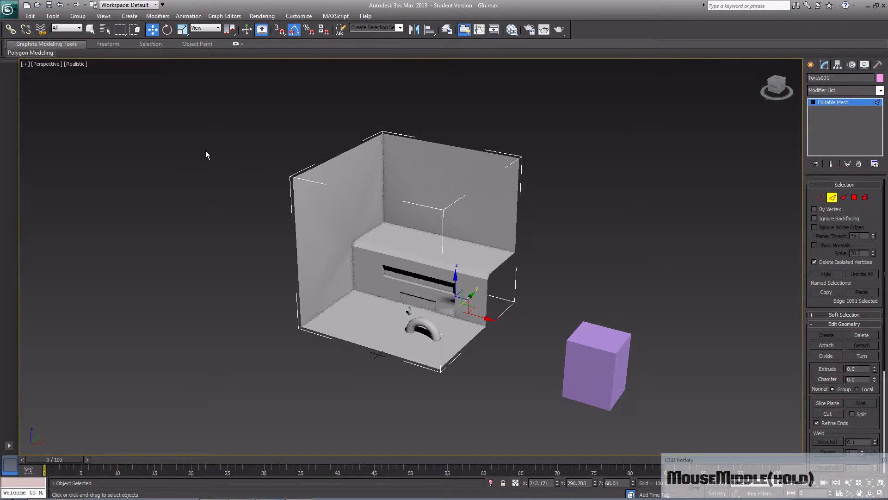
- Switch the material editor to Compact Material Editor mode and close it
left_click(10, 10)
left_click(11, 20)
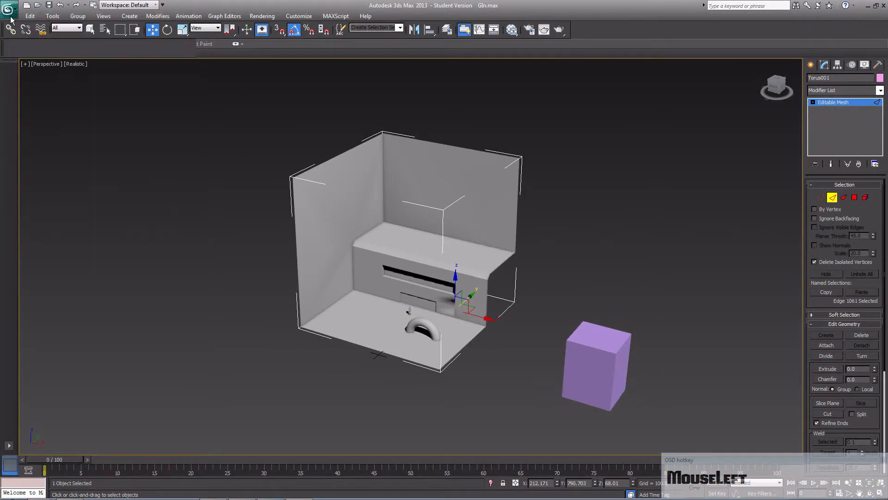
key("m")
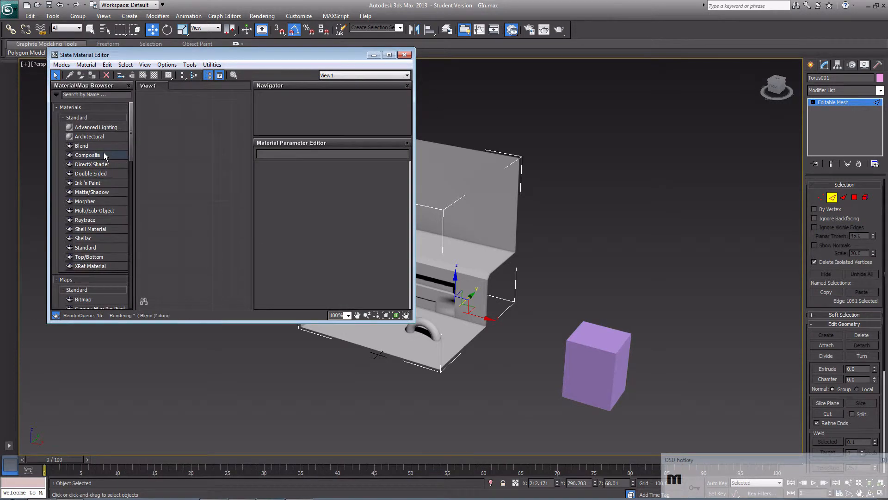
left_click(61, 65)
left_click(90, 75)
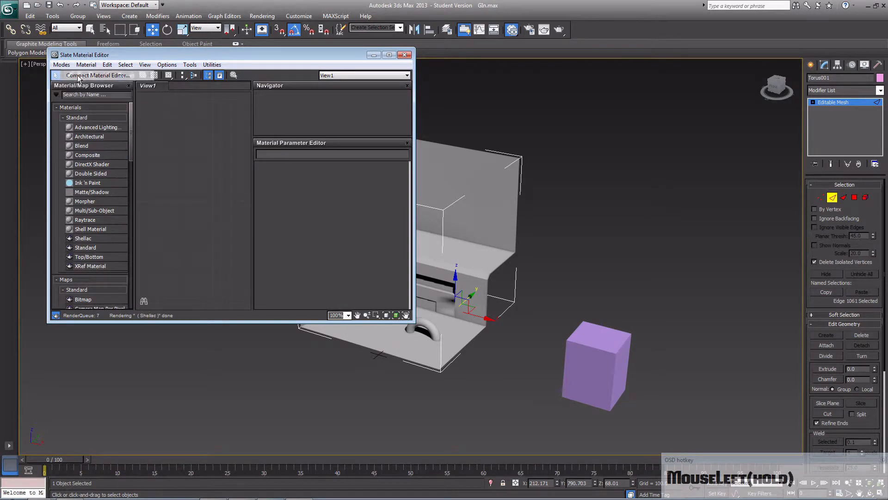
left_click(274, 54)
- Import GIn.wrl from the Halo Custom Edition folder with Reset Scene turned off
left_click(9, 10)
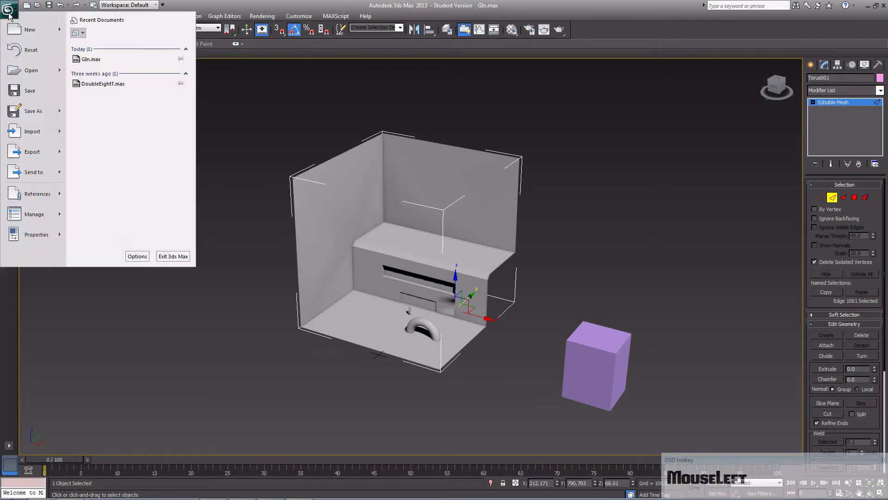
left_click(49, 134)
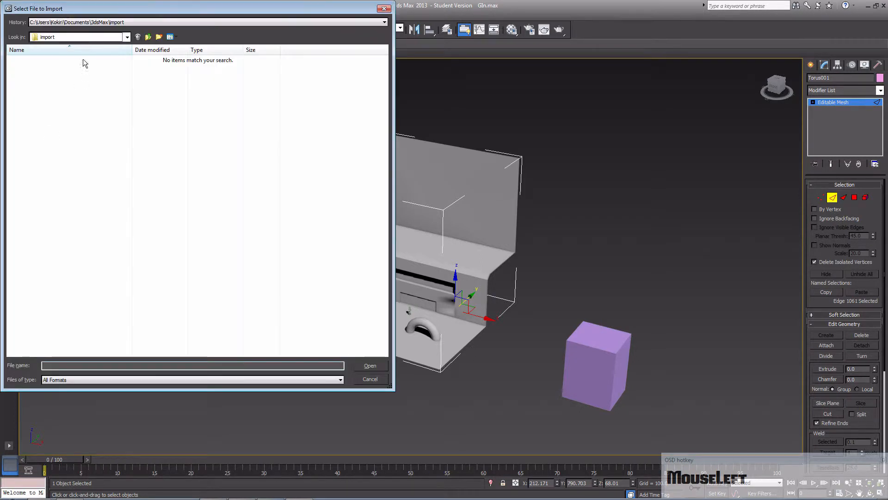
left_click(123, 24)
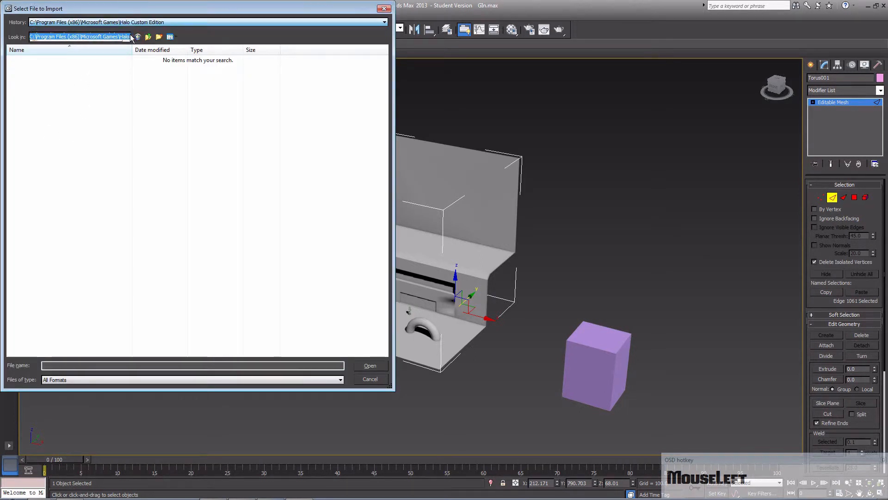
left_click(123, 37)
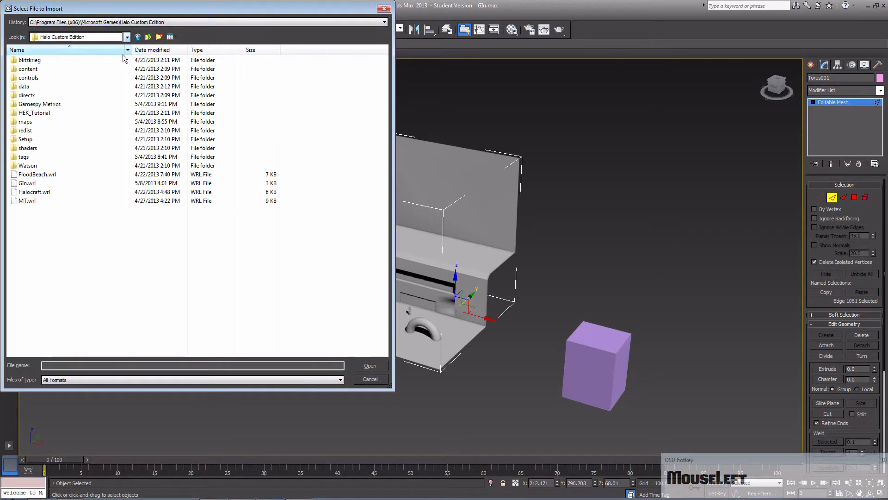
double_click(67, 182)
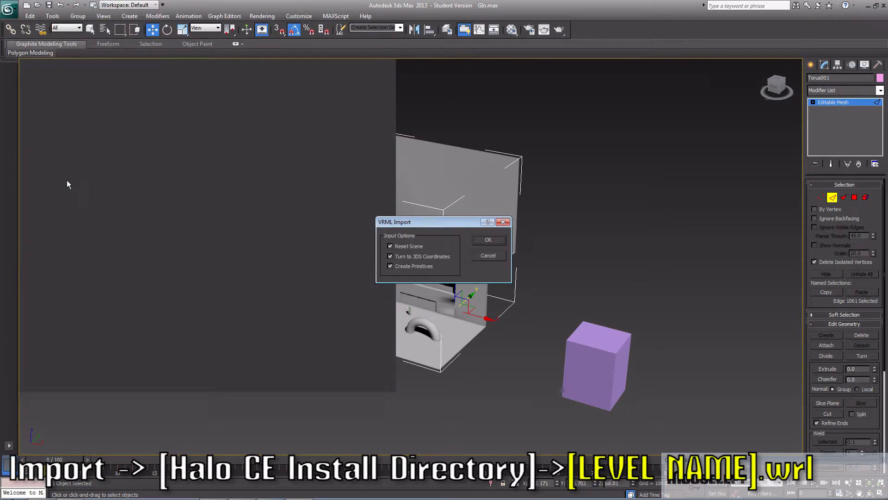
left_click(390, 247)
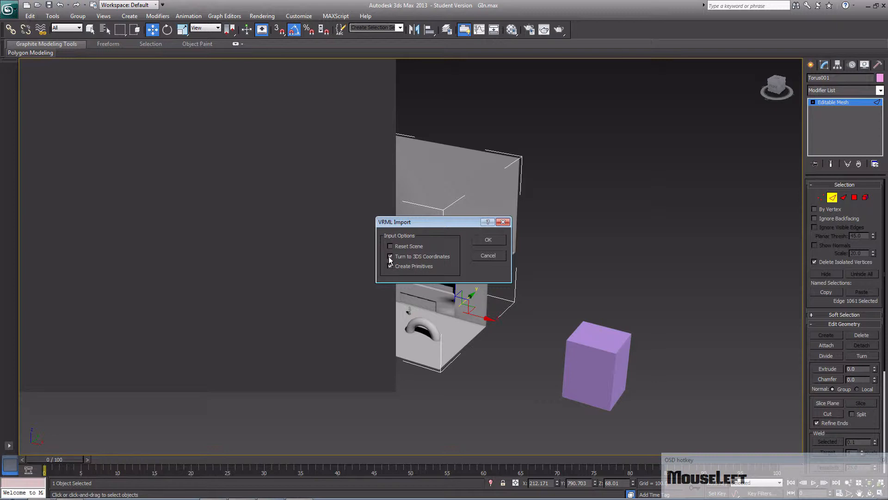
left_click(473, 242)
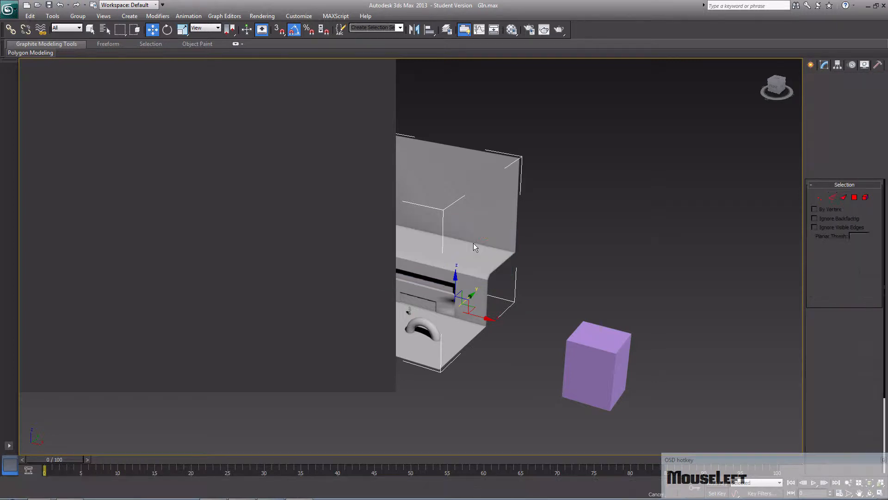
- Examine the imported error markers and the scene object list, comparing the VIFS, VILS and VSep entries with frame, Master Chief and Torus001
middle_click_drag(370, 223, 372, 262)
middle_click_drag(405, 259, 504, 249, "alt")
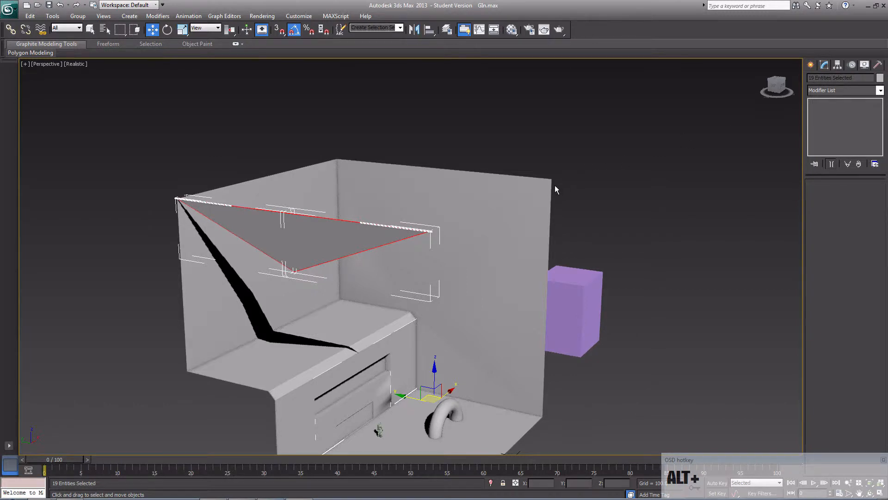
key("h")
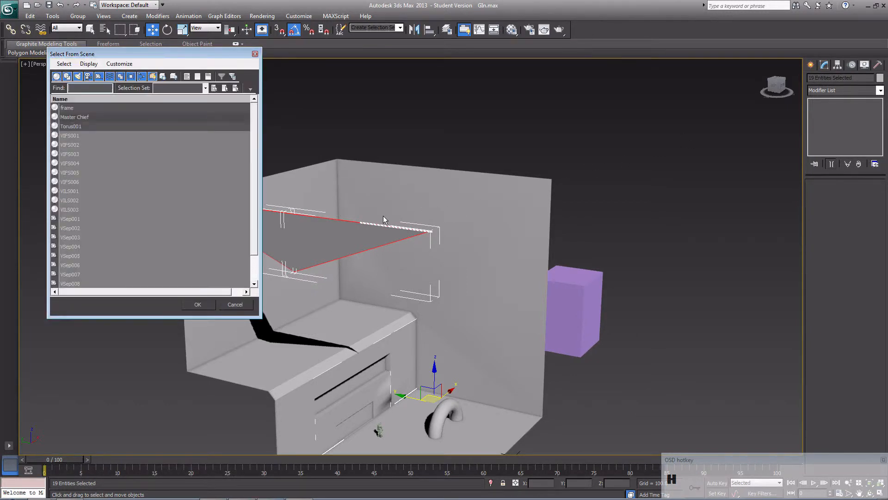
left_click_drag(254, 116, 254, 154)
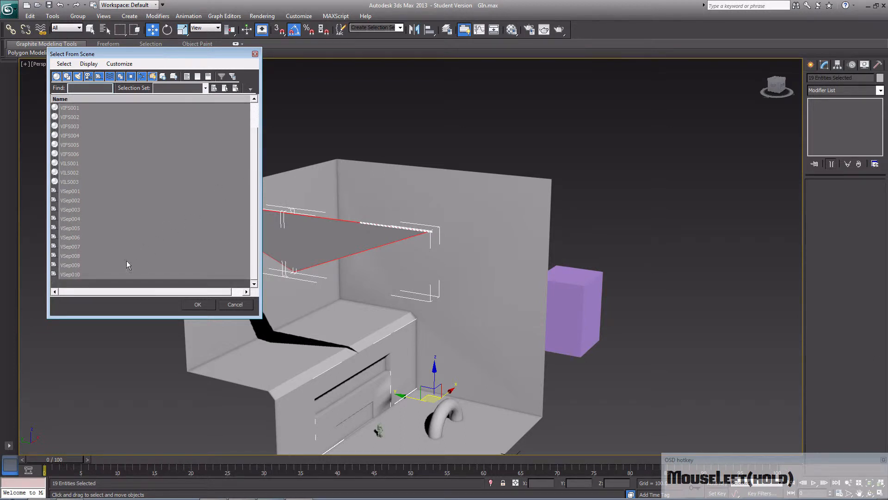
left_click(77, 275)
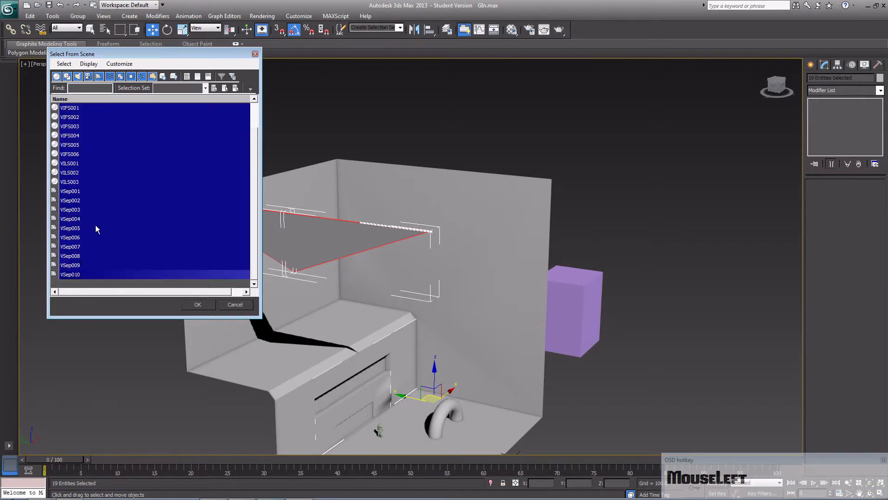
scroll(129, 235, "up", 1)
left_click(106, 155)
left_click(107, 145)
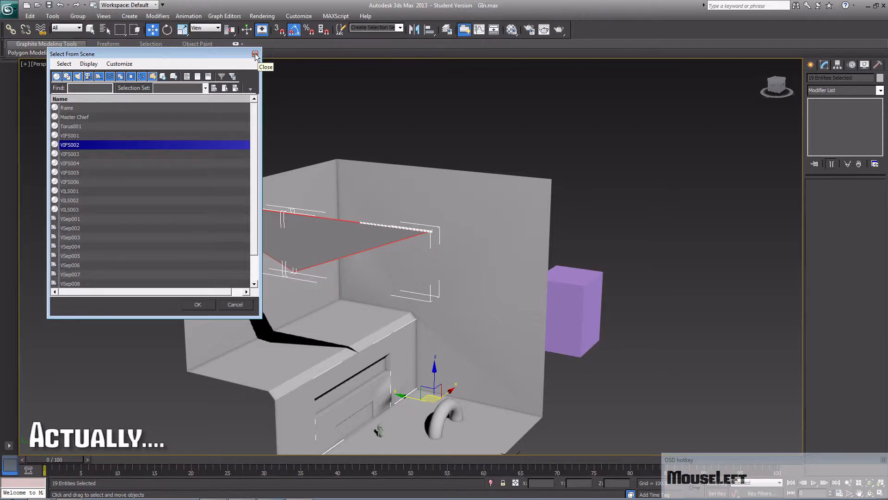
left_click(130, 126)
left_click(130, 118)
left_click(130, 108)
left_click(132, 117)
left_click(132, 123)
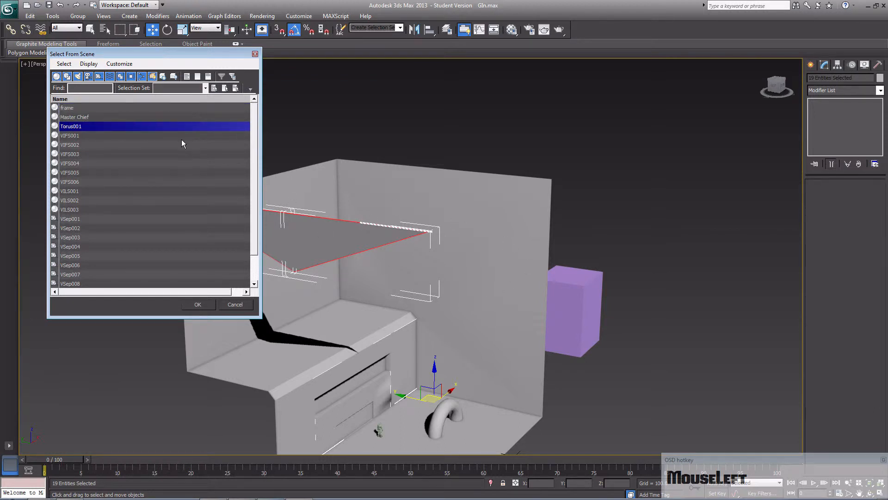
left_click(74, 118)
left_click(73, 112)
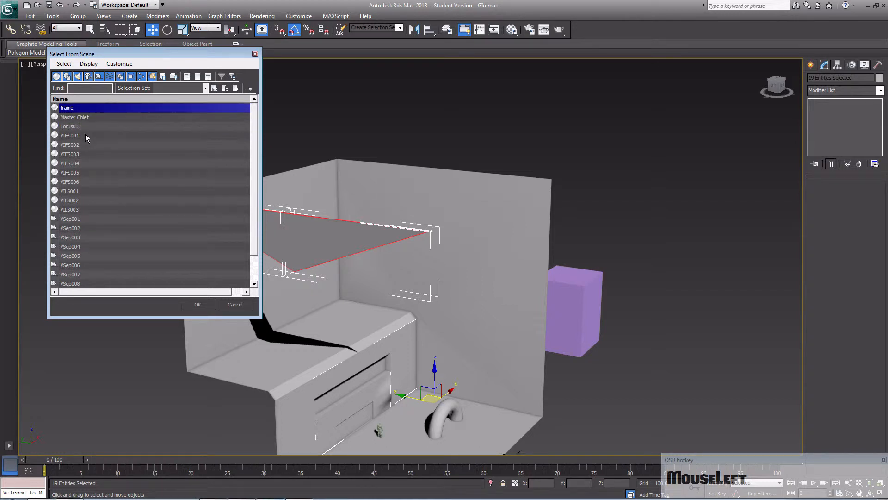
- Select the imported objects VIFS001 through VSep010 by name and clear the selection
left_click(85, 126)
left_click(88, 135)
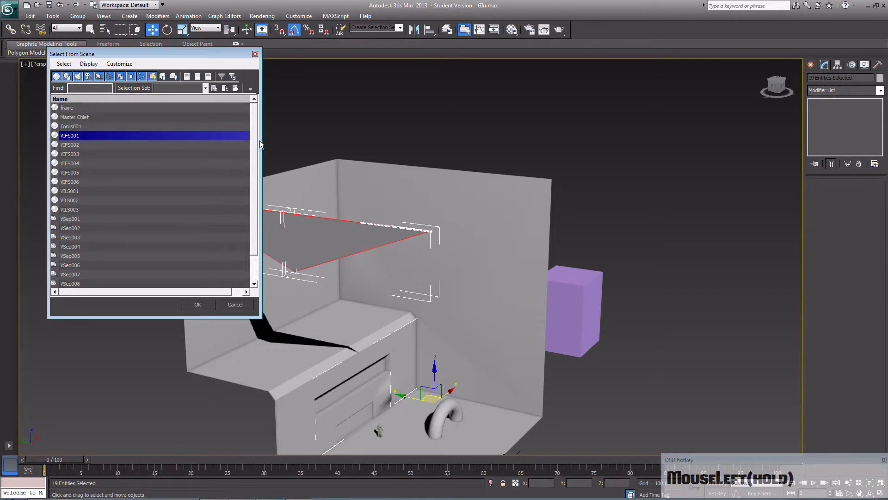
left_click_drag(253, 141, 192, 274)
left_click(163, 274, "shift")
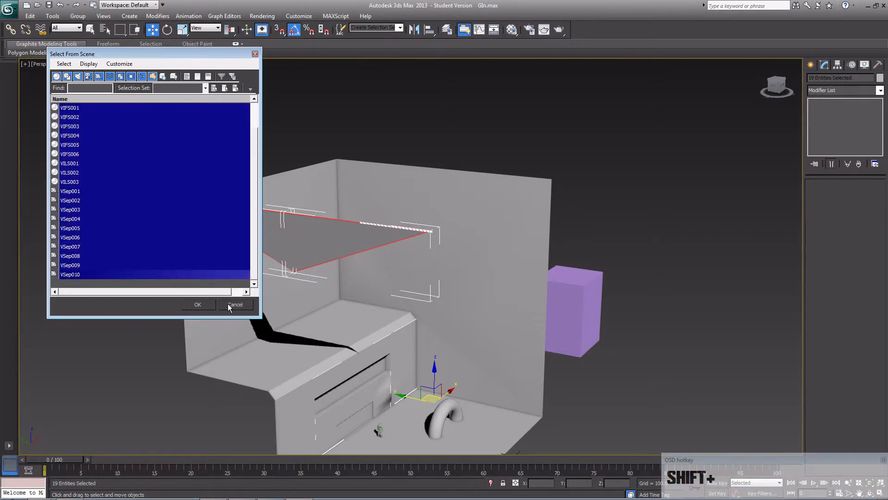
left_click(210, 304)
middle_click_drag(304, 270, 312, 284)
left_click(644, 217)
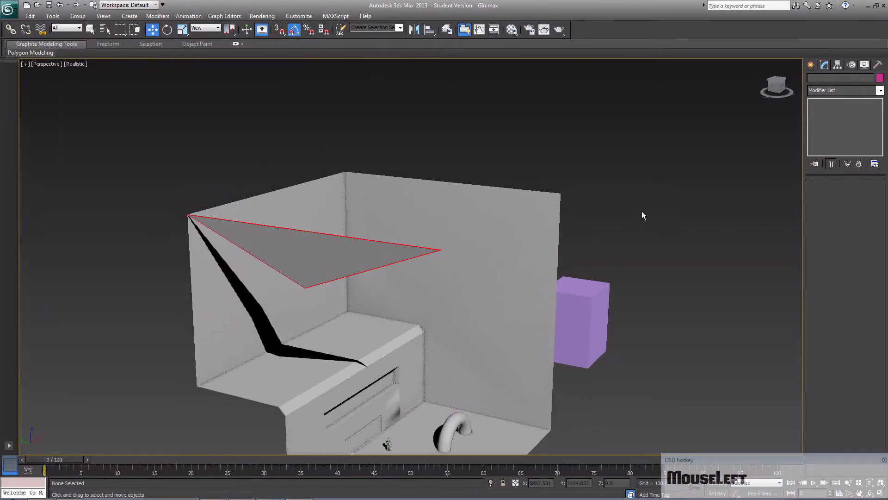
- Select the map mesh Torus001 and set its object color to red
middle_click_drag(519, 231, 366, 231)
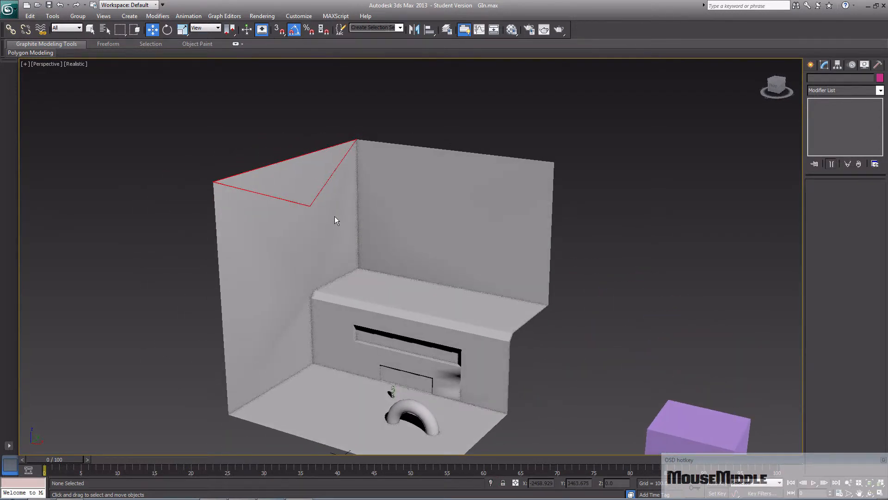
scroll(336, 216, "down", 3)
scroll(384, 227, "up", 2)
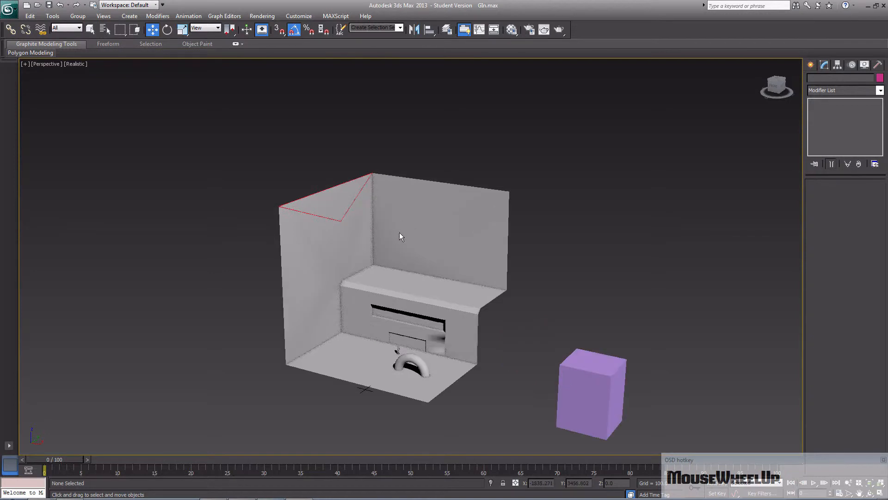
left_click(396, 235)
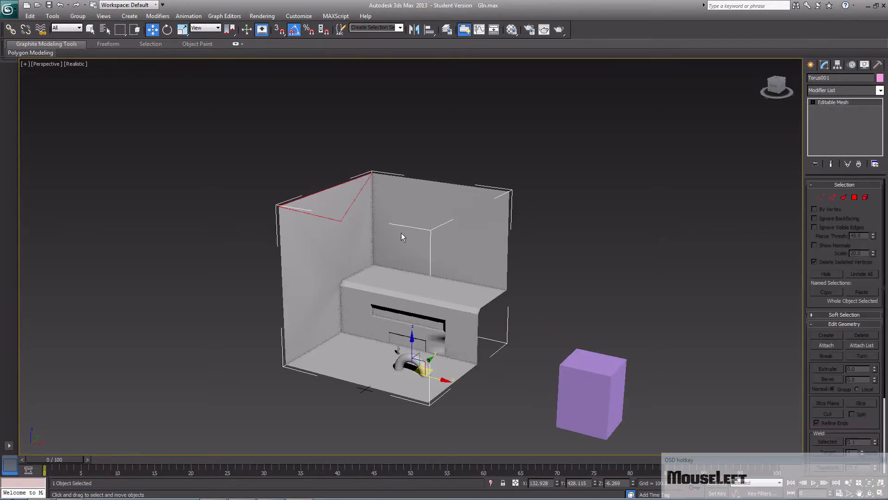
left_click(879, 78)
left_click(371, 246)
left_click(490, 305)
- Assign a Standard material to sub-material ID 1 with a pure red diffuse color (255, 0, 0), close the editor and deselect the map
key("m")
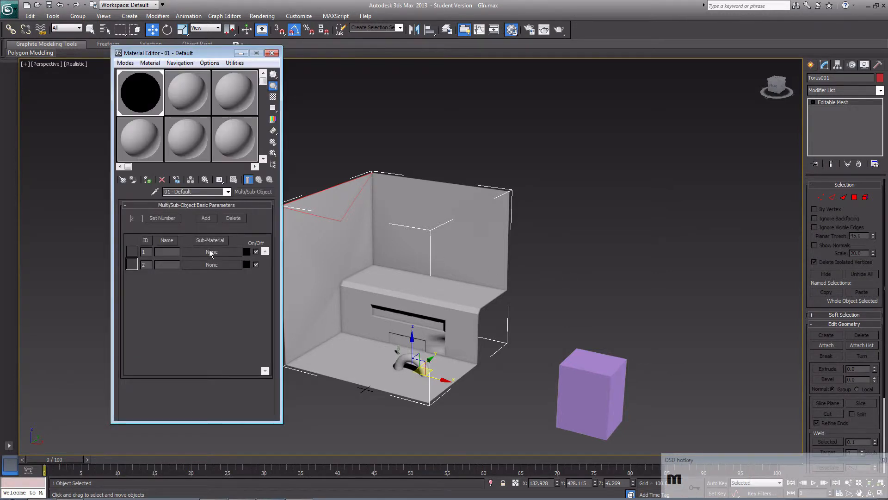
left_click(210, 252)
left_click(380, 270)
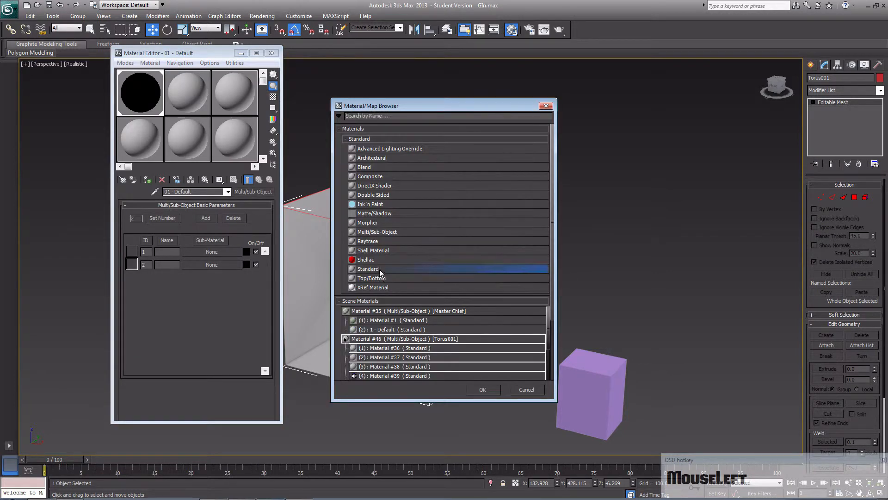
double_click(380, 269)
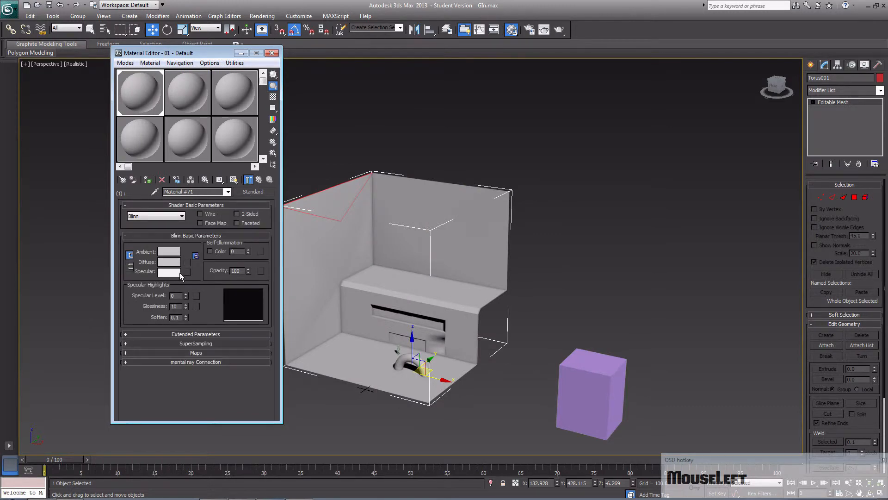
left_click(174, 263)
left_click_drag(254, 103, 276, 58)
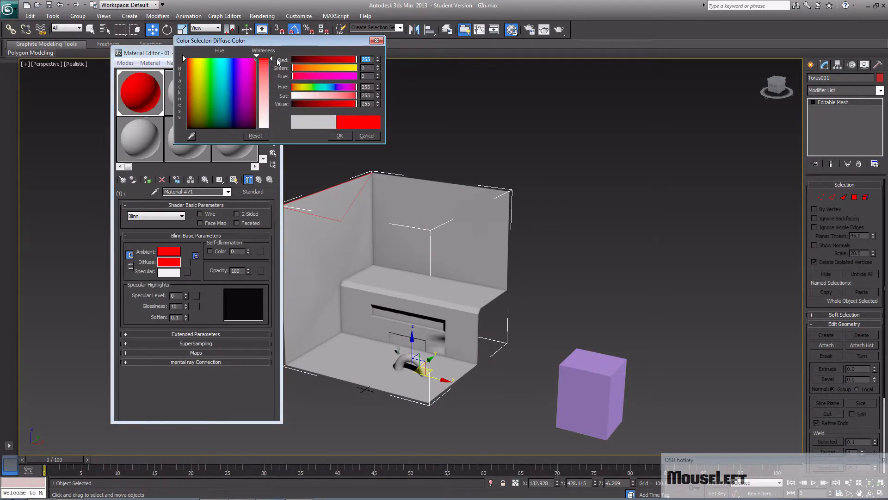
left_click(340, 135)
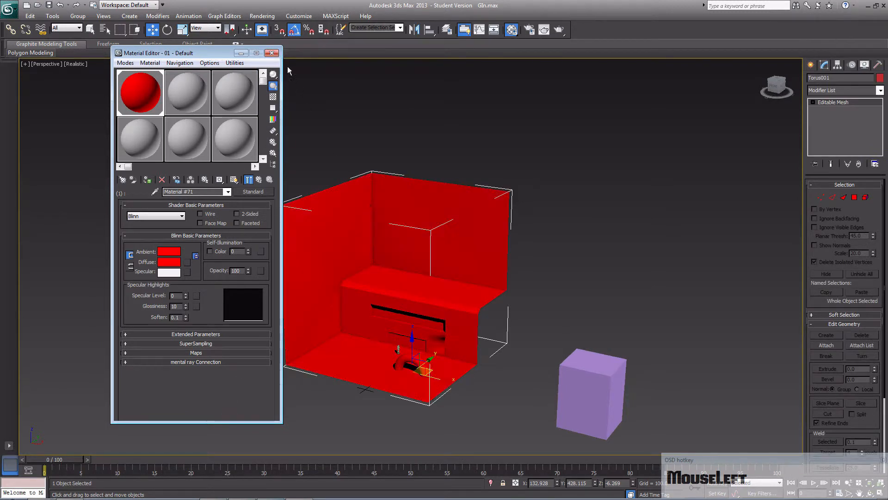
left_click(272, 53)
left_click(531, 257)
- Select the imported error markers VIFS001 through VSep010 by name and examine where they sit on the red map
middle_click_drag(530, 257, 448, 302)
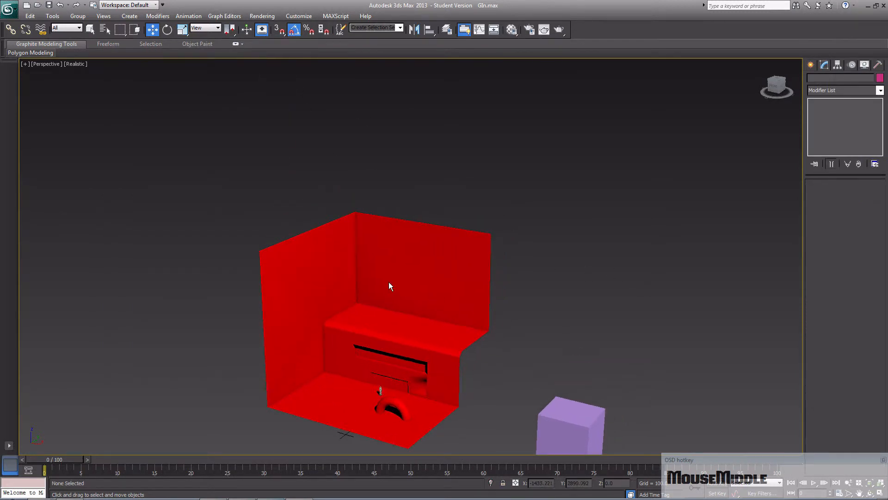
middle_click_drag(359, 274, 347, 229, "alt")
key("alt+h")
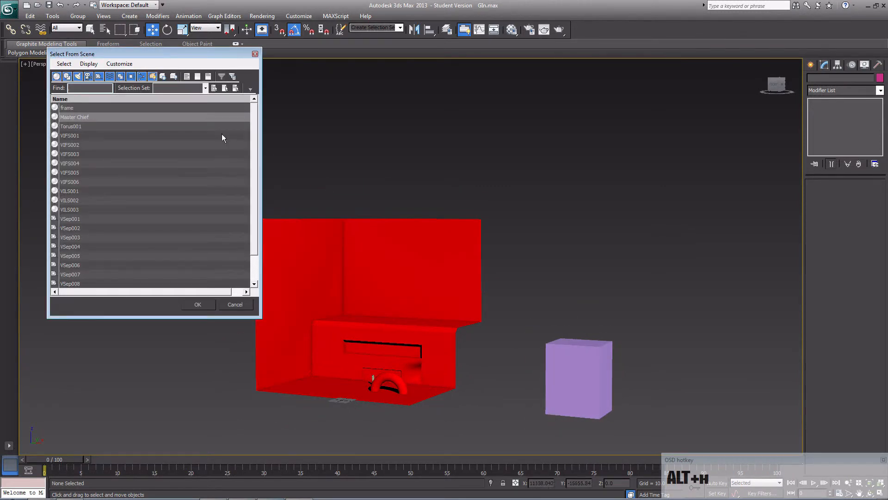
left_click(159, 134)
left_click_drag(256, 135, 260, 212)
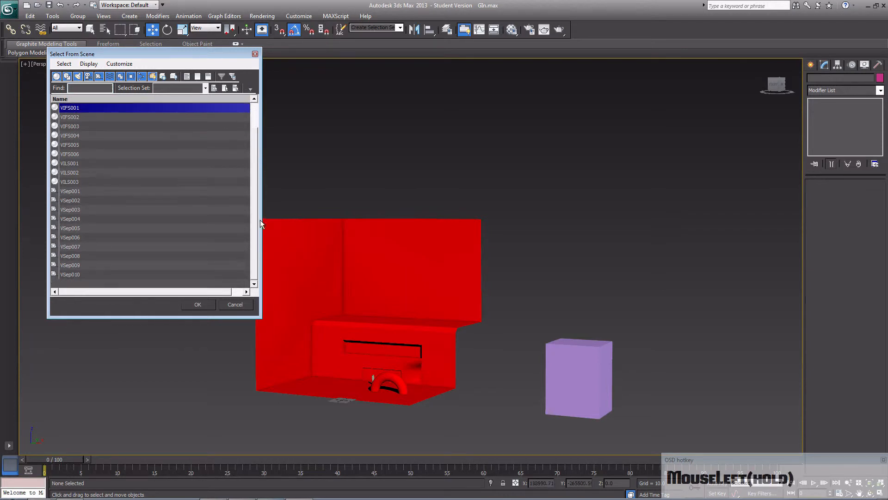
left_click(187, 274, "shift")
left_click(198, 304)
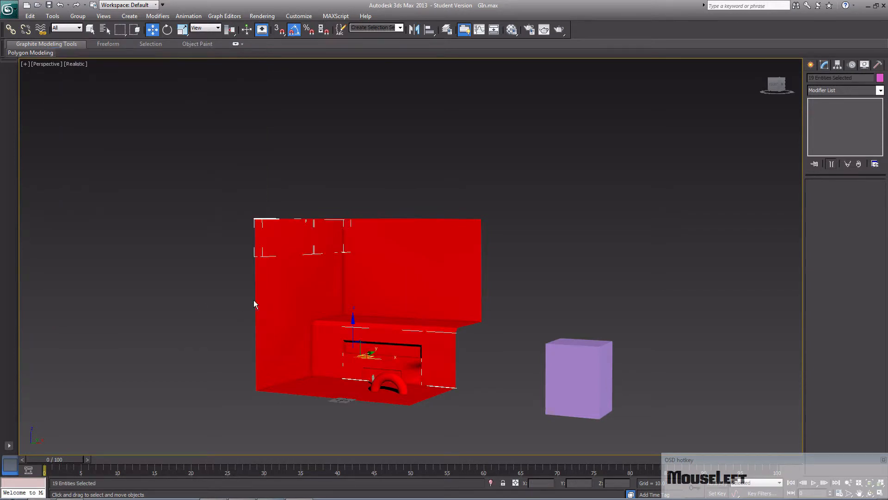
middle_click_drag(389, 315, 471, 295, "alt")
scroll(412, 296, "up", 4)
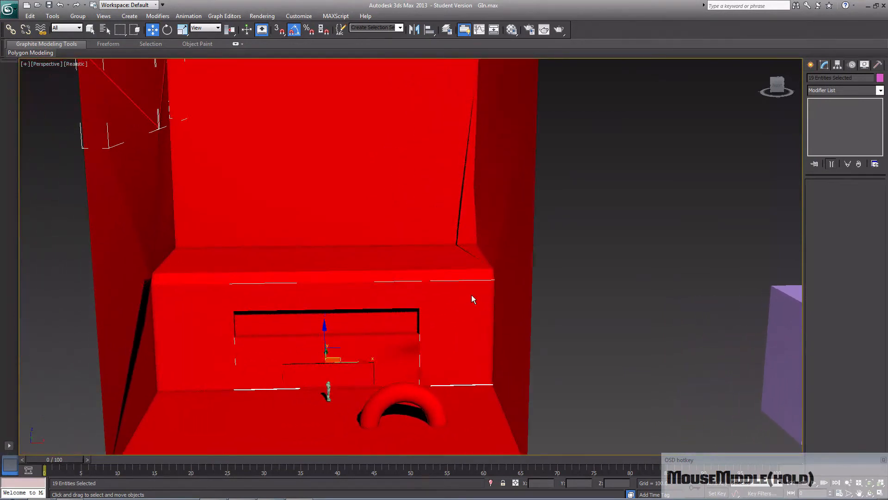
key("h")
left_click(252, 213)
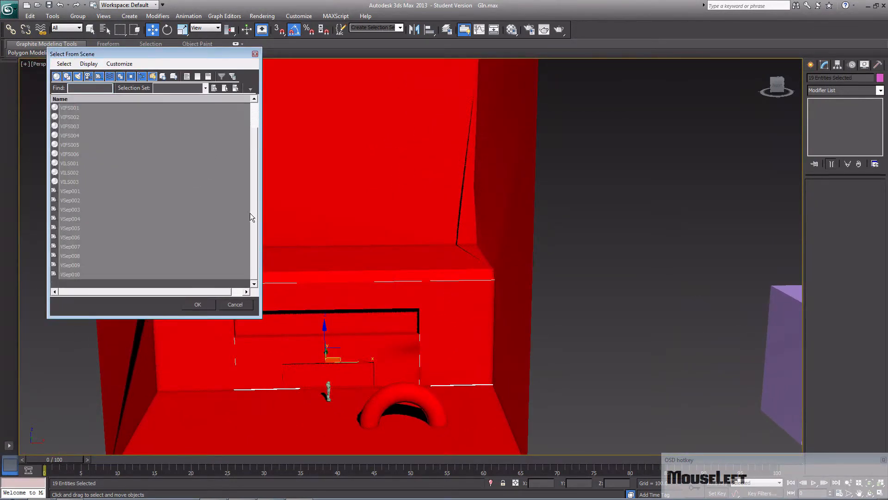
left_click(211, 305)
- Add an STL Check modifier to the map mesh Torus001 and run its error check
middle_click_drag(280, 311, 229, 262)
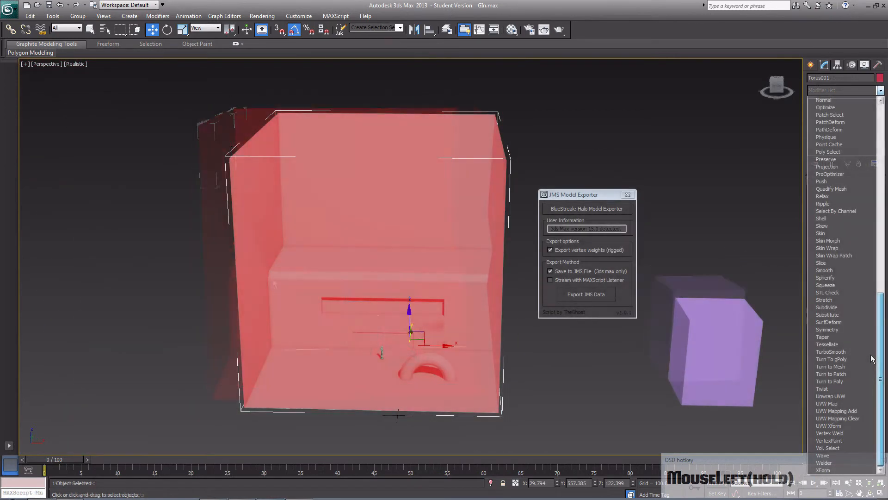
left_click_drag(871, 355, 855, 294)
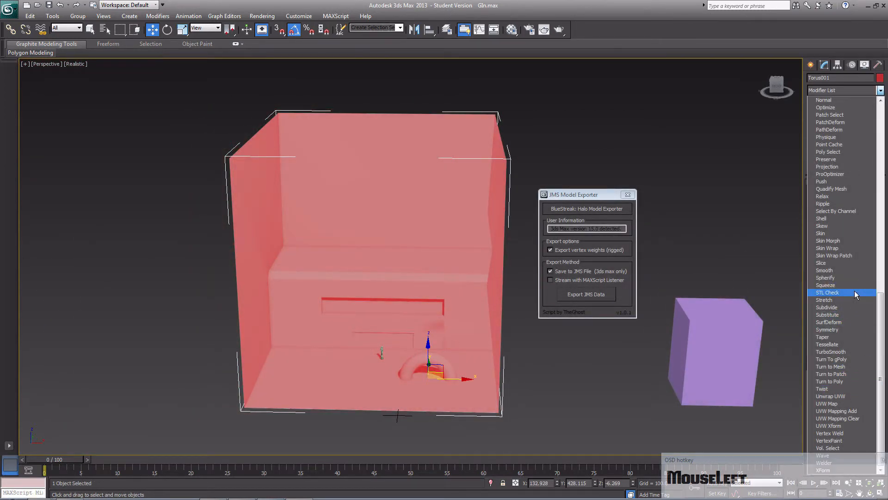
left_click(854, 292)
left_click(827, 328)
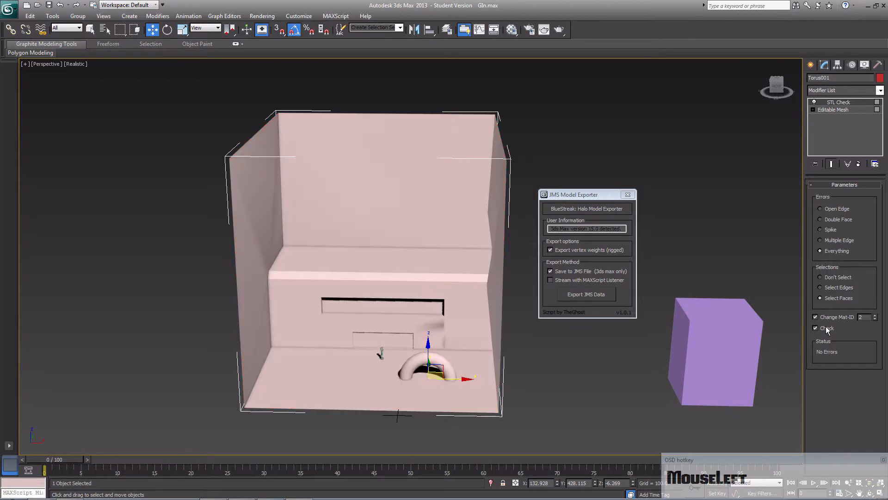
- Delete the STL Check modifier from Torus001 and convert the map to an Editable Mesh
middle_click_drag(640, 286, 627, 294)
right_click(854, 103)
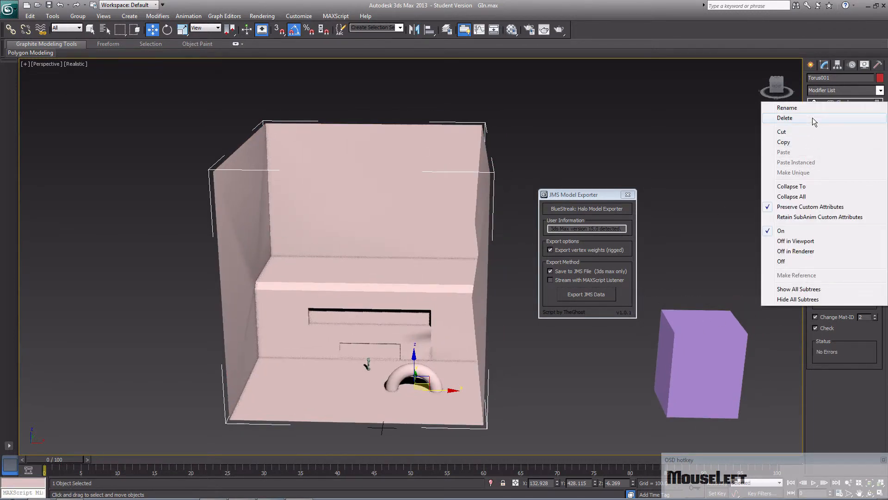
left_click(812, 119)
left_click(655, 226)
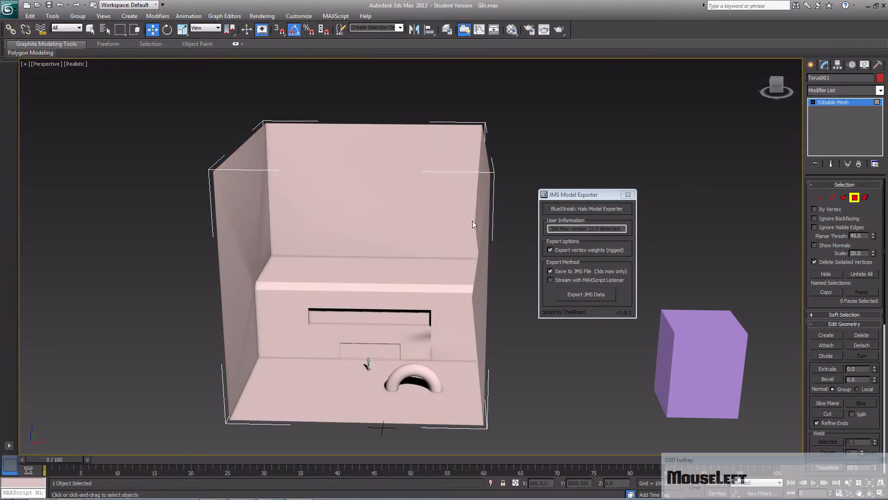
right_click(429, 221)
mouse_move(491, 304)
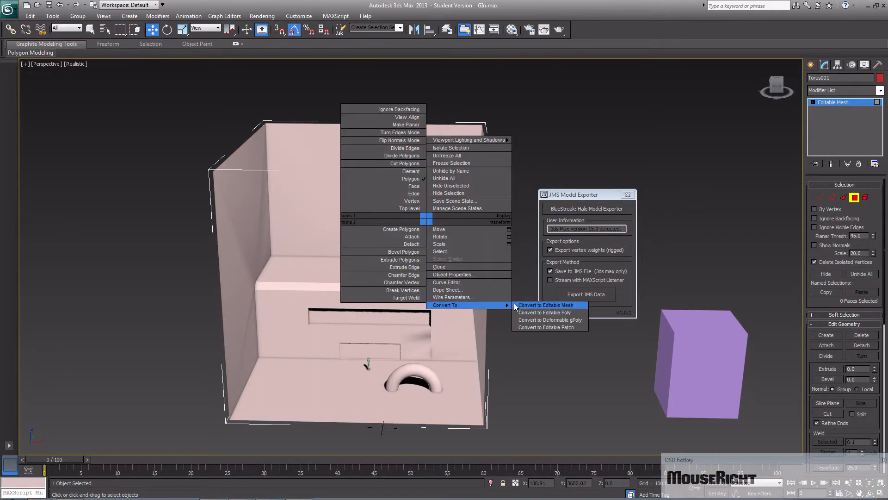
left_click(523, 304)
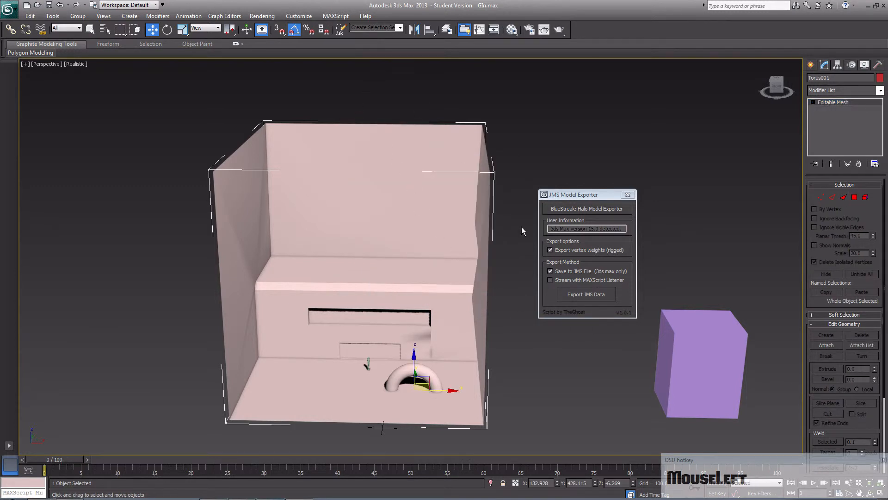
- Export the map's JMS data to the models folder, overwriting GIn.jms
left_click(580, 295)
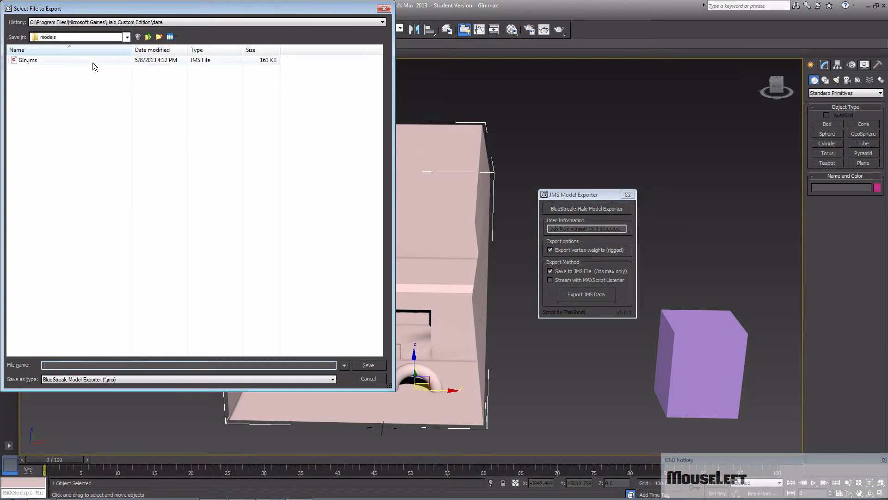
double_click(92, 60)
left_click(456, 289)
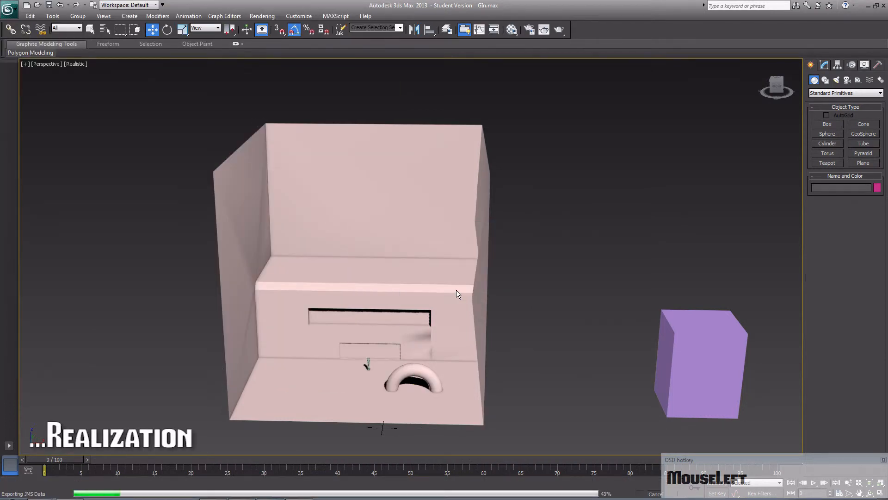
- Switch to the Command Prompt and rerun "tool structure levels\GIn GIn" on the exported model
mouse_move(290, 495)
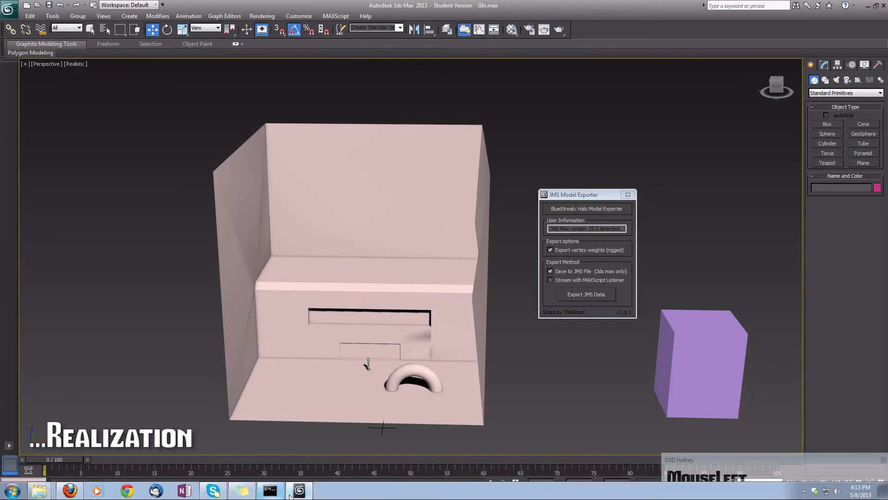
left_click(270, 490)
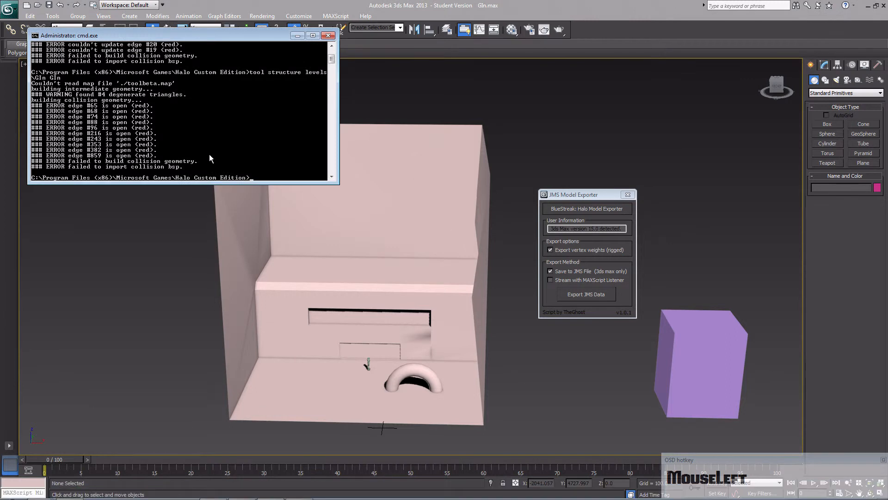
key("Up")
key("Return")
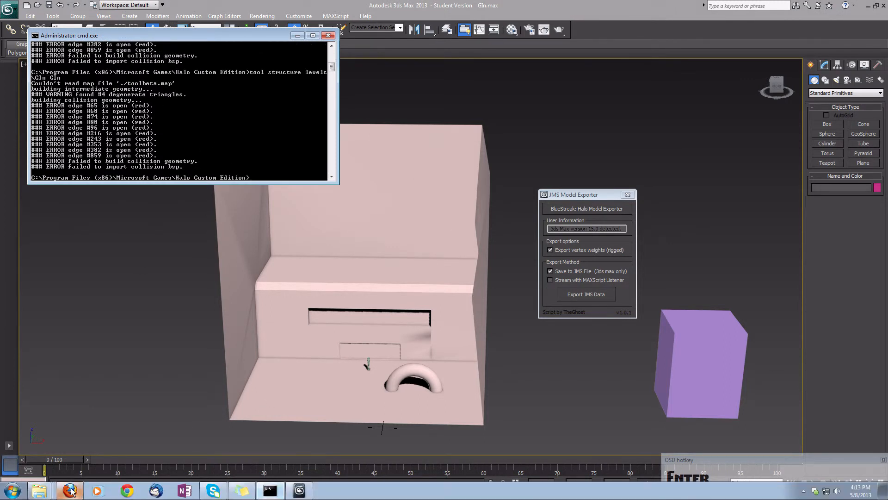
- Import the regenerated GIn.wrl from the Halo Custom Edition folder into the 3ds Max scene with the Create Primitives option
left_click(42, 492)
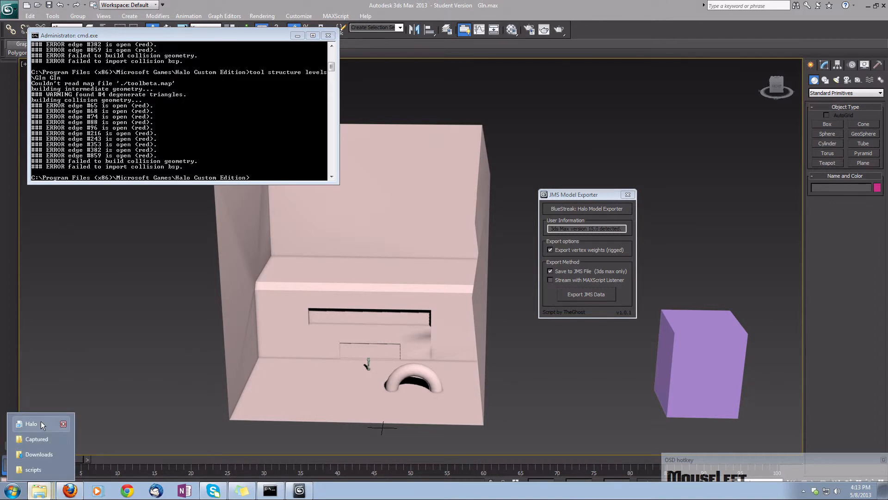
left_click(79, 252)
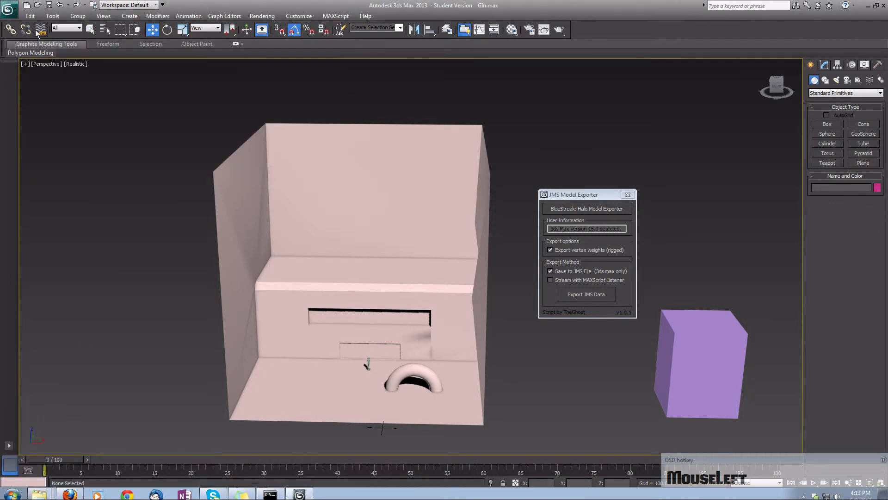
left_click(13, 15)
mouse_move(33, 131)
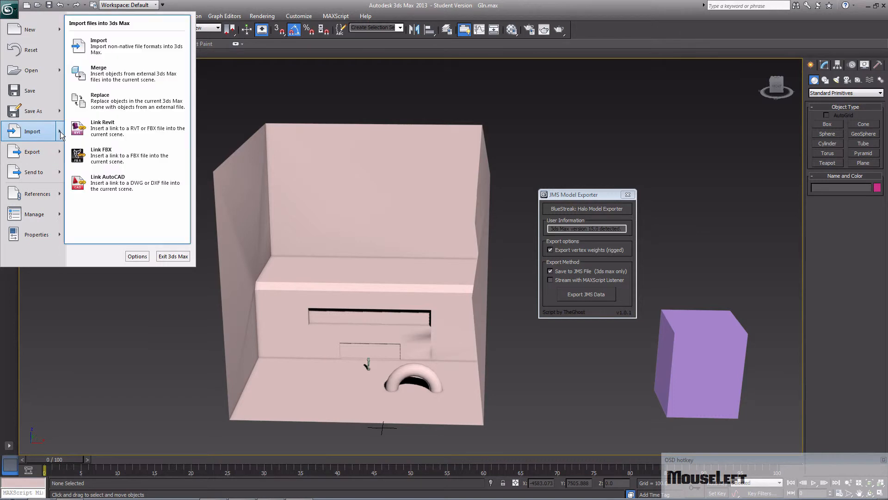
left_click(120, 51)
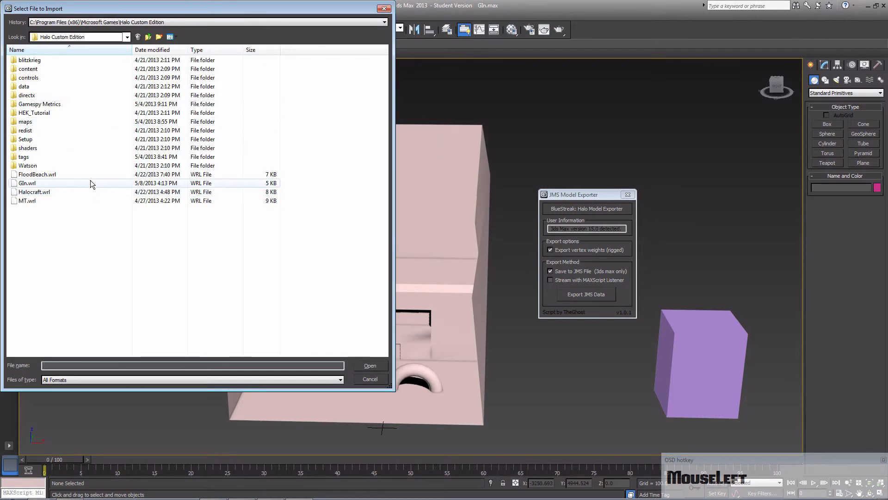
double_click(90, 180)
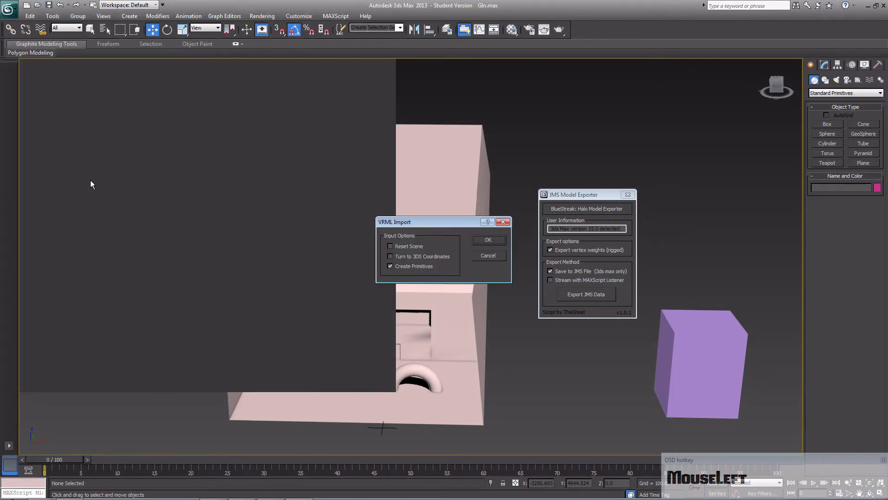
left_click(489, 239)
- Examine the red error markers along the seam between floor and back wall near the torus arch
middle_click_drag(440, 248, 344, 273)
scroll(347, 277, "up", 8)
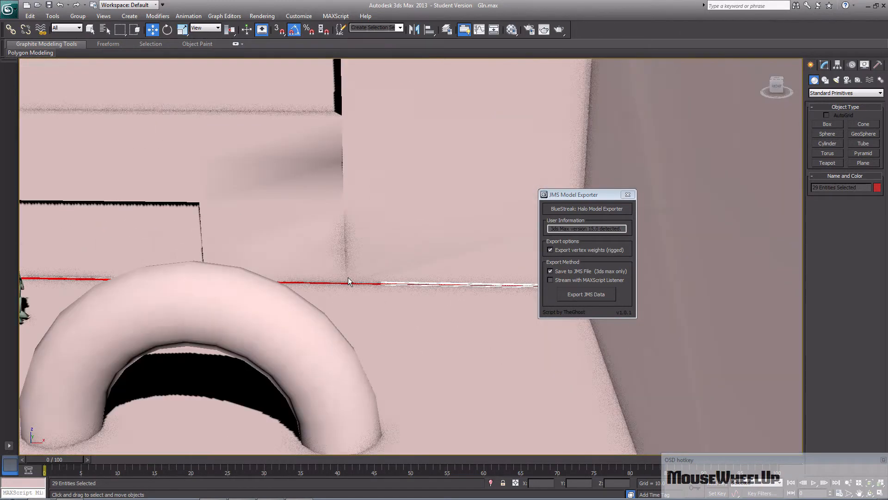
middle_click_drag(381, 313, 325, 277)
scroll(326, 277, "down", 3)
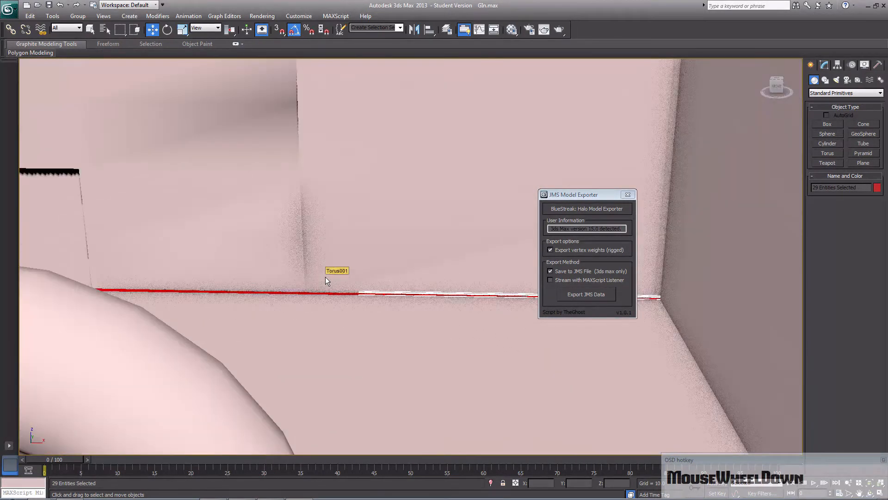
scroll(326, 277, "down", 2)
key("F3")
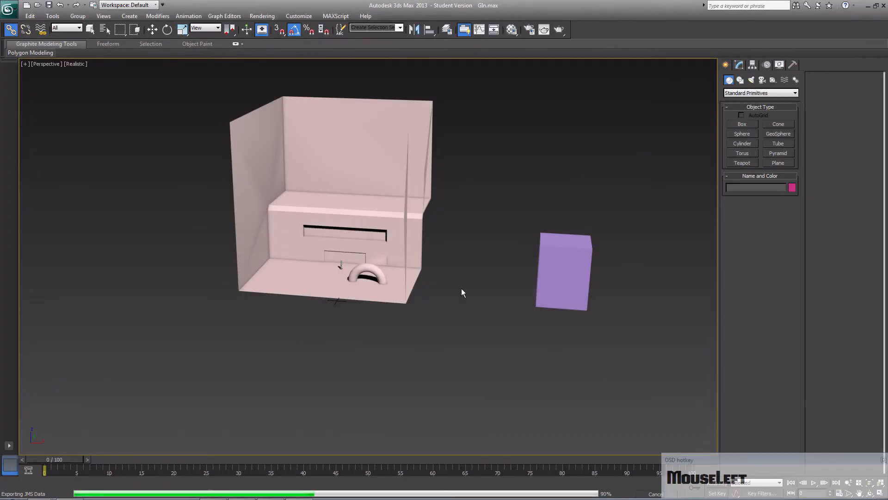
- Return to the Command Prompt and rerun the tool structure command for levels\GIn on the newly exported map
left_click(270, 490)
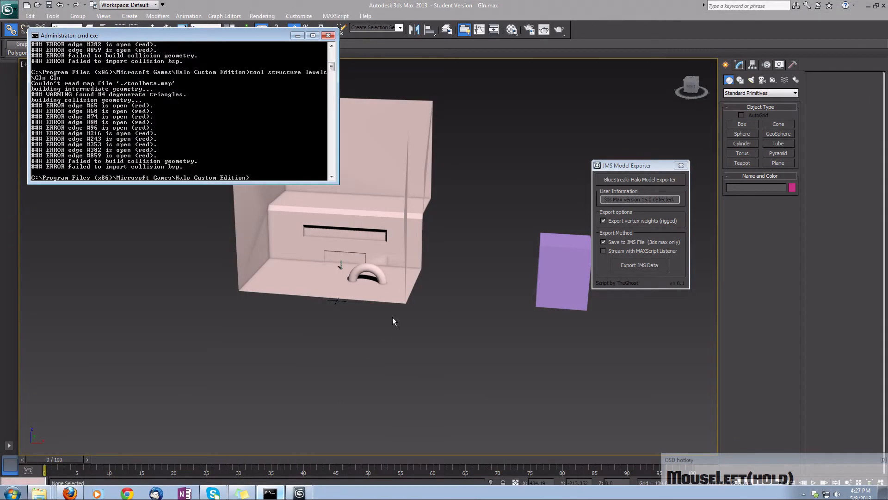
key("Up")
key("Return")
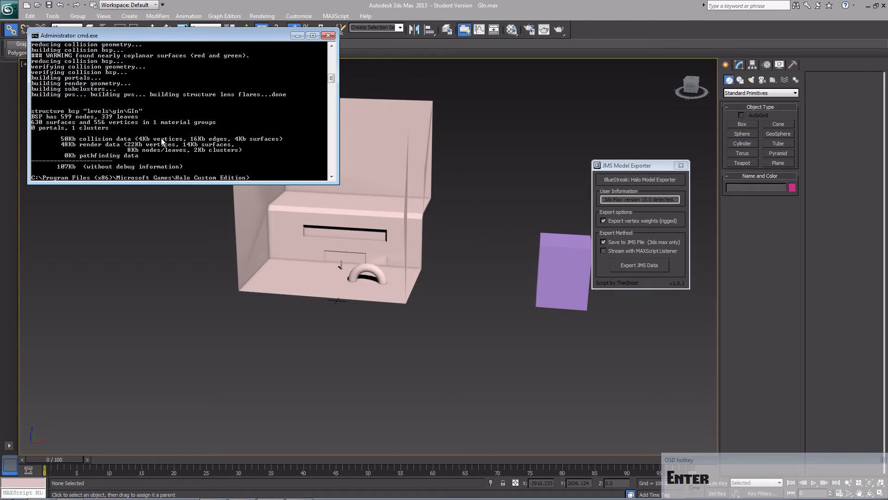
- Open the map mesh Torus001 for polygon editing, clear its face selection and activate the Select Object tool
middle_click_drag(407, 278, 384, 287)
scroll(363, 316, "up", 5)
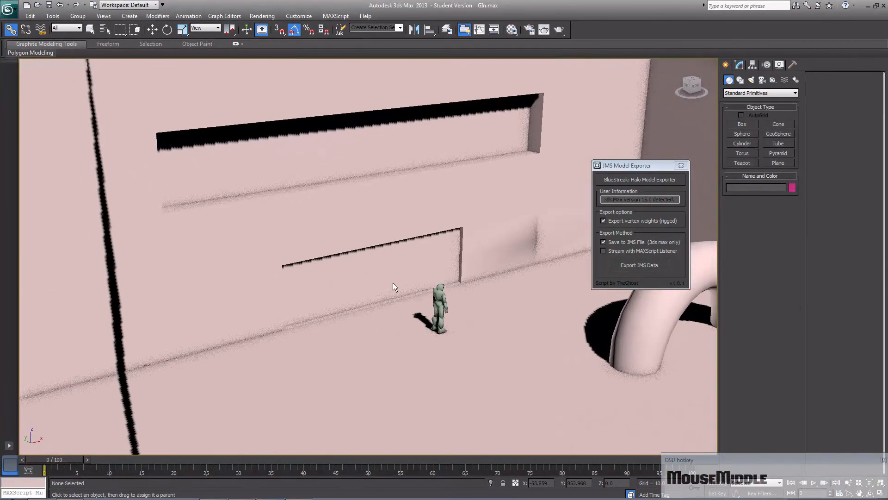
left_click(739, 65)
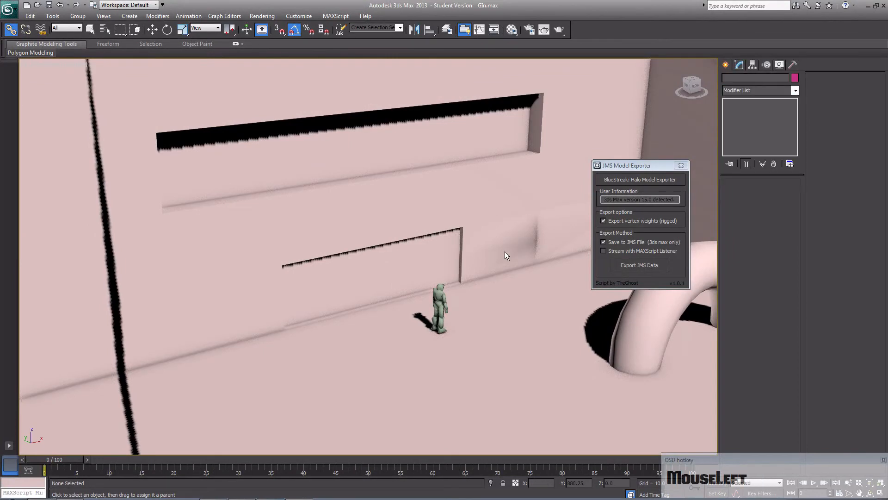
left_click(442, 267)
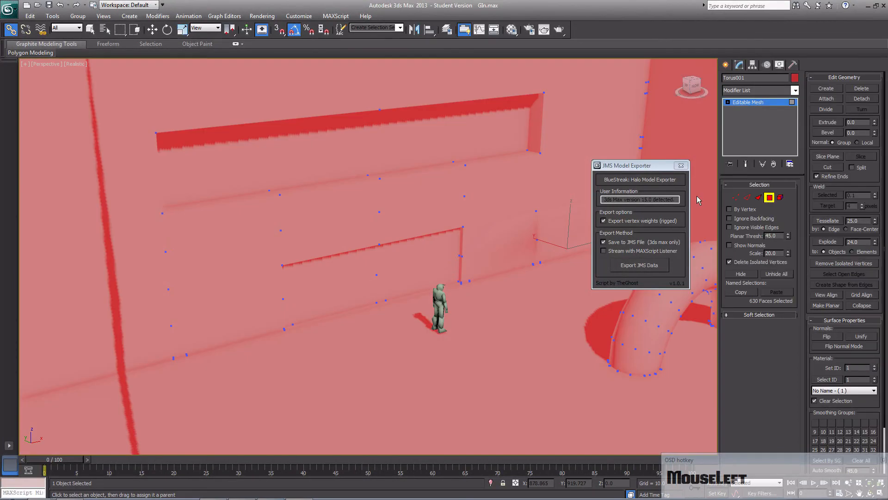
right_click(538, 326)
left_click(281, 241)
left_click(92, 30)
- Try to select the faces of the lower recessed panel behind Master Chief
left_click(360, 289)
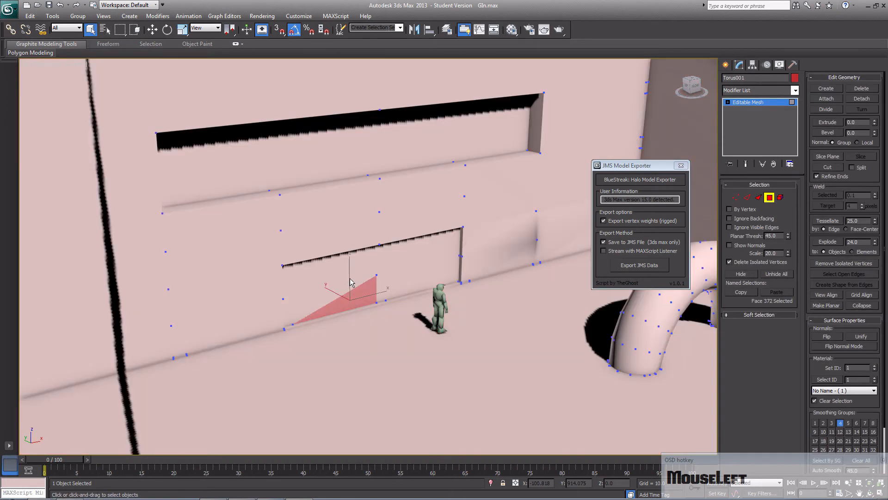
left_click(350, 282, "ctrl")
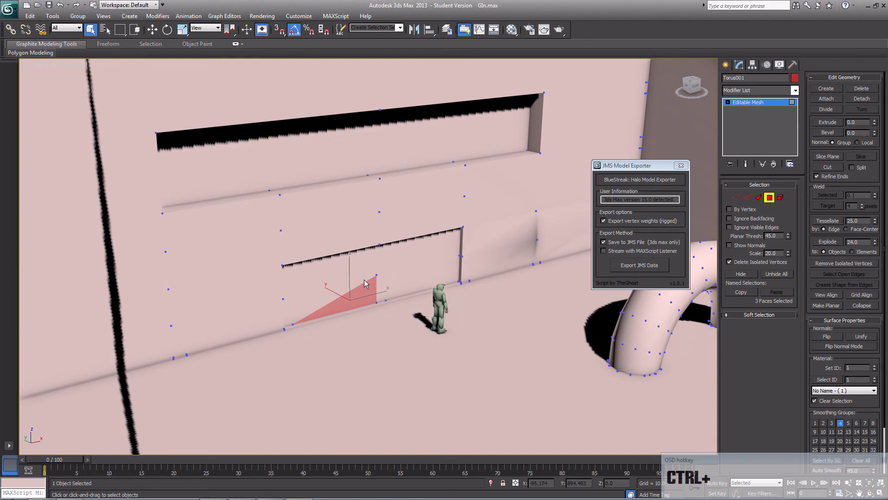
left_click(392, 285)
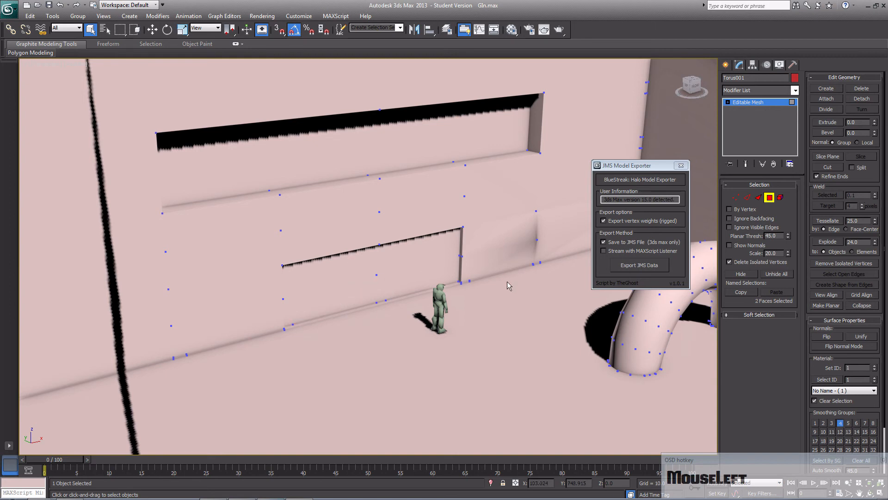
- Enable Ignore Backfacing, select all faces of the lower recessed panel behind Master Chief and extrude them
left_click(734, 220)
left_click(453, 350)
left_click(386, 288)
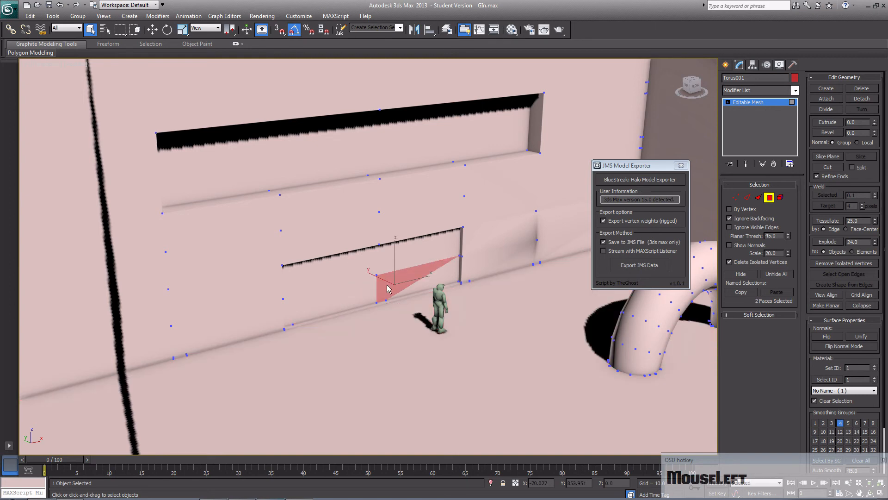
left_click(343, 287, "ctrl")
left_click(319, 275, "ctrl")
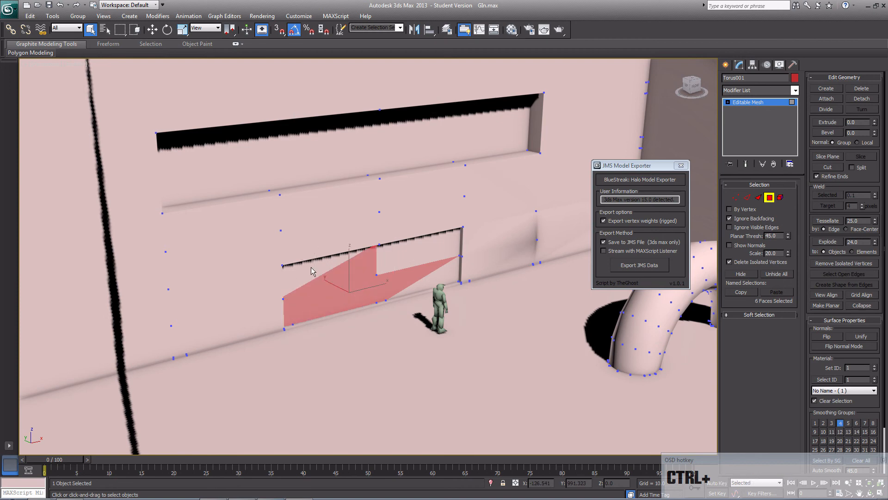
left_click(413, 257, "ctrl")
left_click(422, 285, "ctrl")
left_click(390, 261, "ctrl")
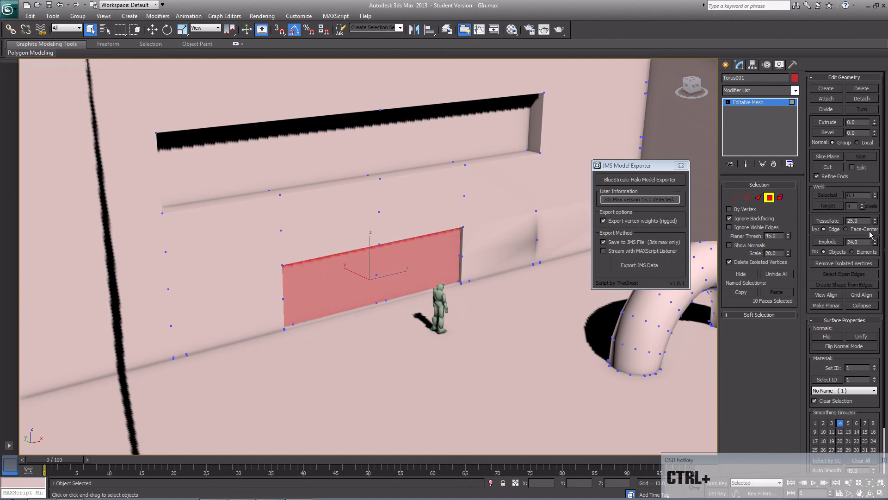
left_click_drag(875, 123, 874, 171)
middle_click_drag(365, 359, 371, 294, "alt")
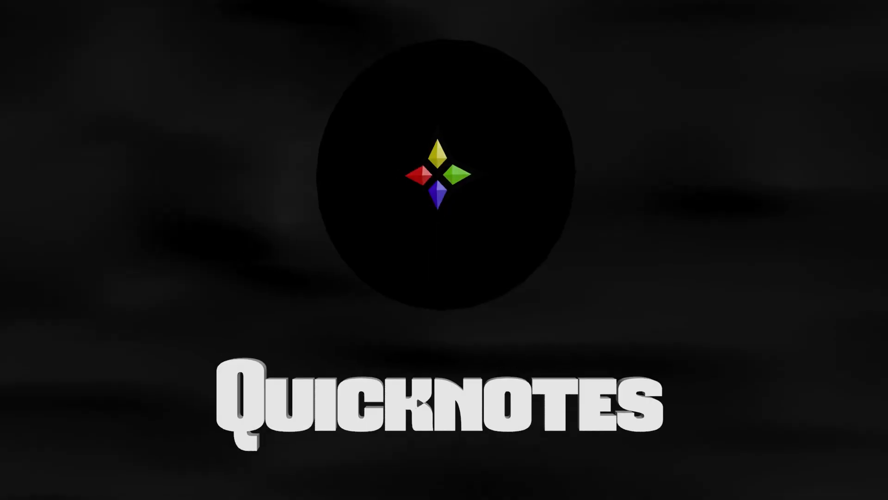